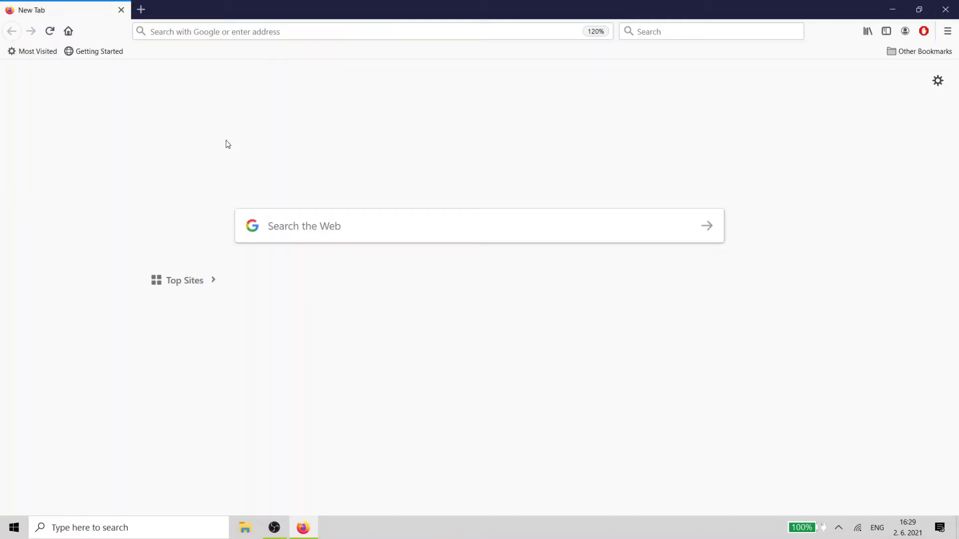
- Go to app.gleek.io to open a new diagram
left_click(184, 34)
type("a")
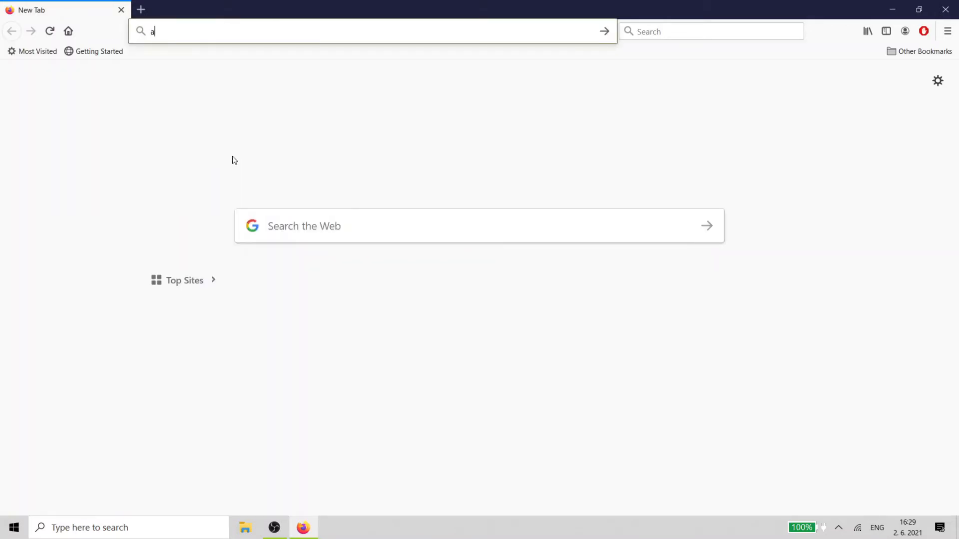
type("pp.gleek.io")
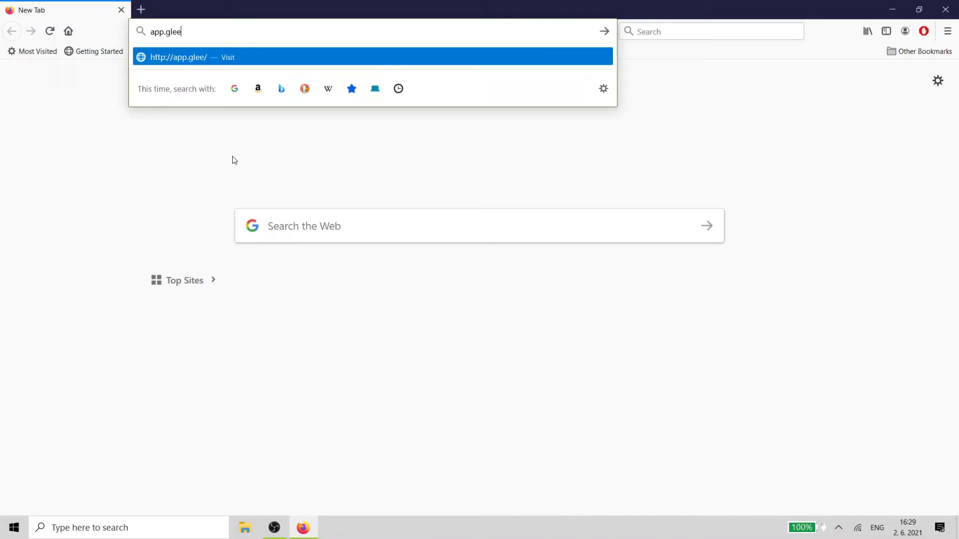
key("Return")
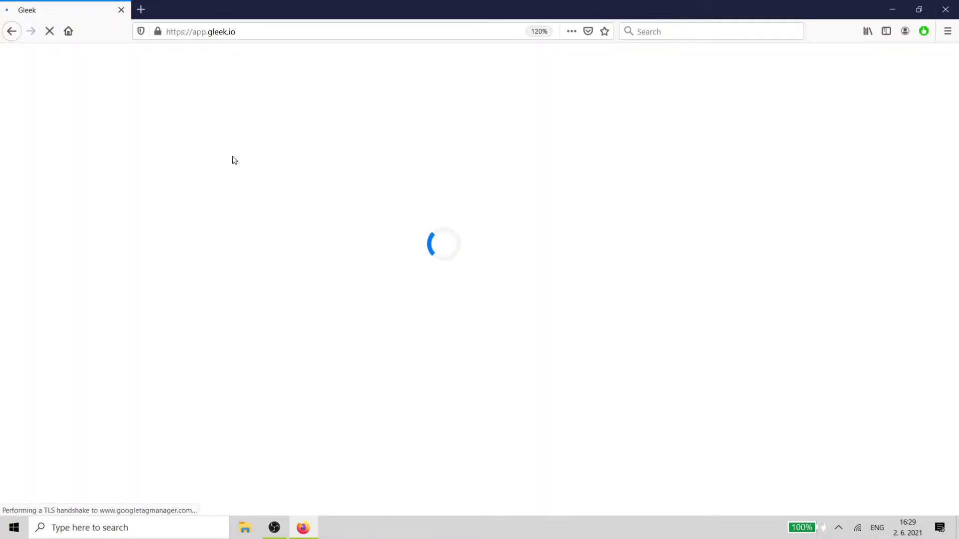
left_click(232, 78)
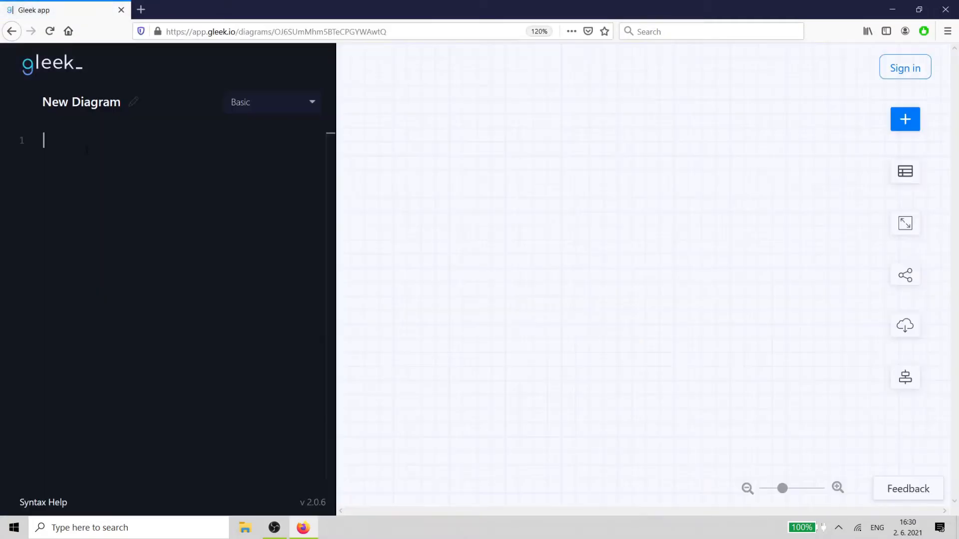
- Rename the diagram to Library system and set its type to Class diagram
double_click(86, 104)
key("BackSpace")
key("BackSpace")
key("BackSpace")
key("BackSpace")
key("BackSpace")
type("Library ")
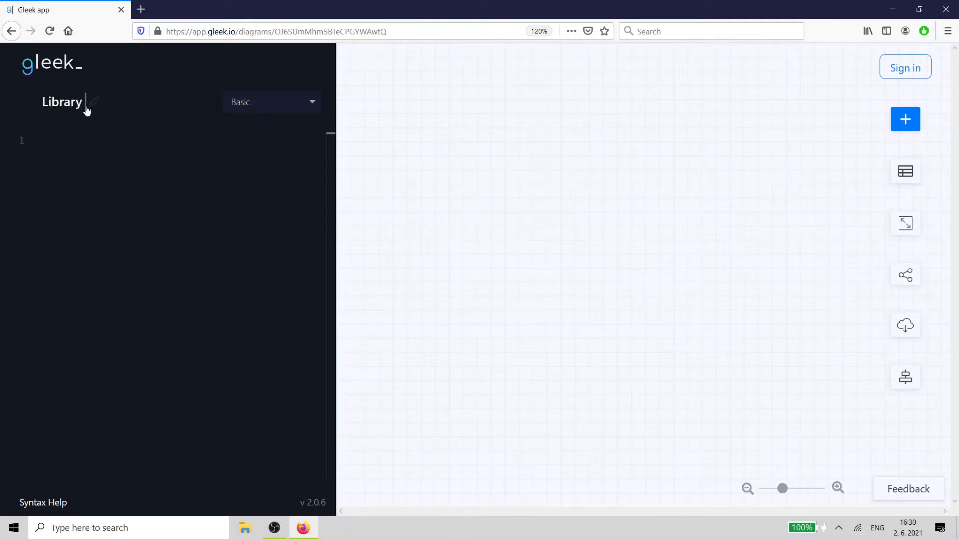
type("system")
left_click(242, 114)
left_click(256, 174)
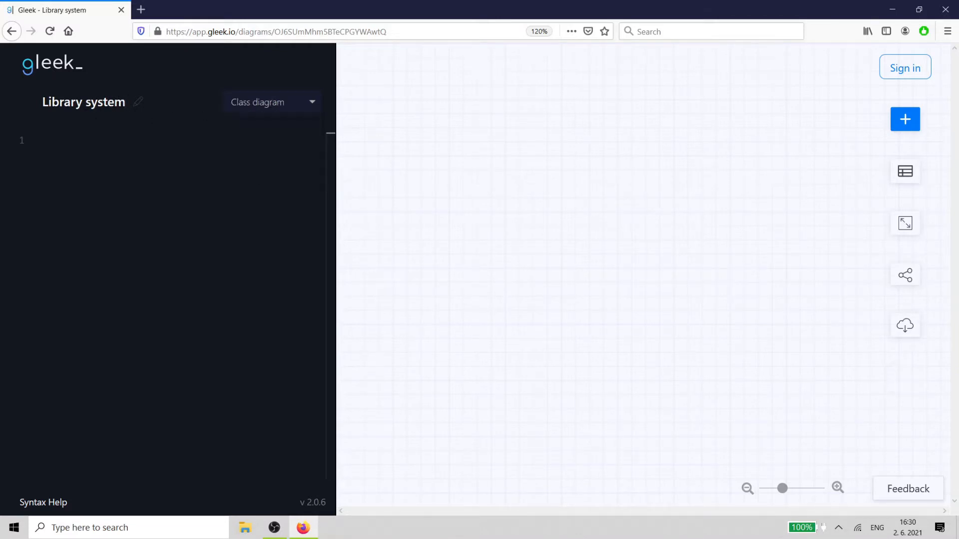
- Create a LibraryDatabase class with a public listOfBooks attribute in the code editor
left_click_drag(336, 173, 275, 183)
left_click(102, 291)
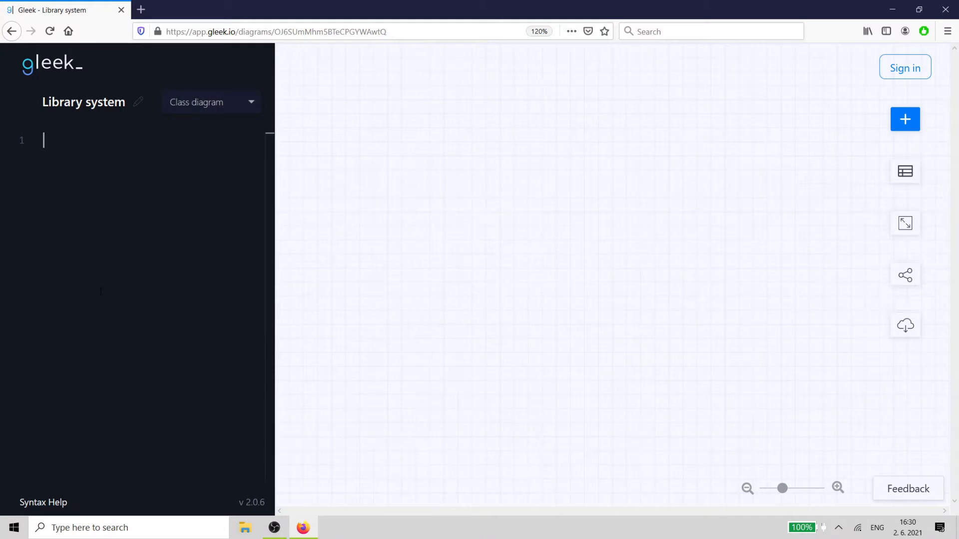
type("Library")
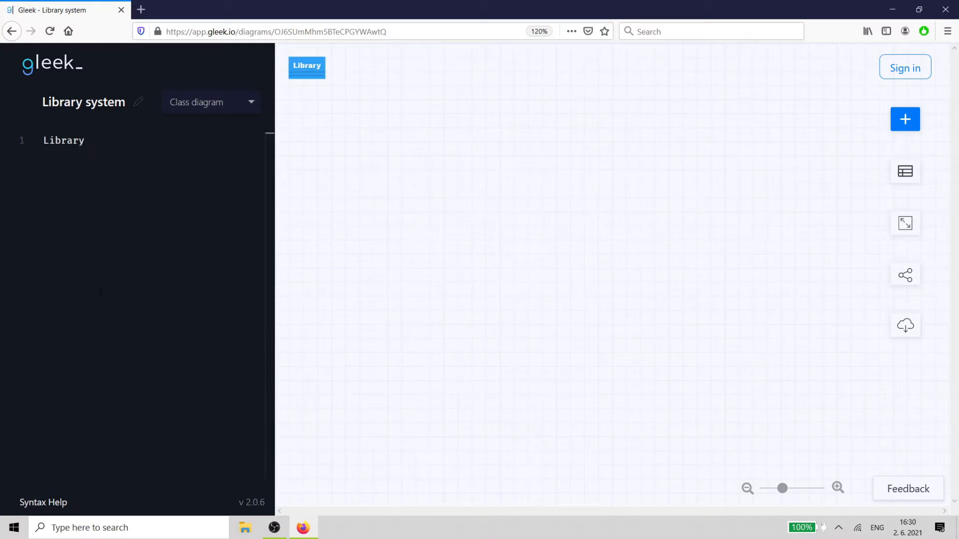
type("Database")
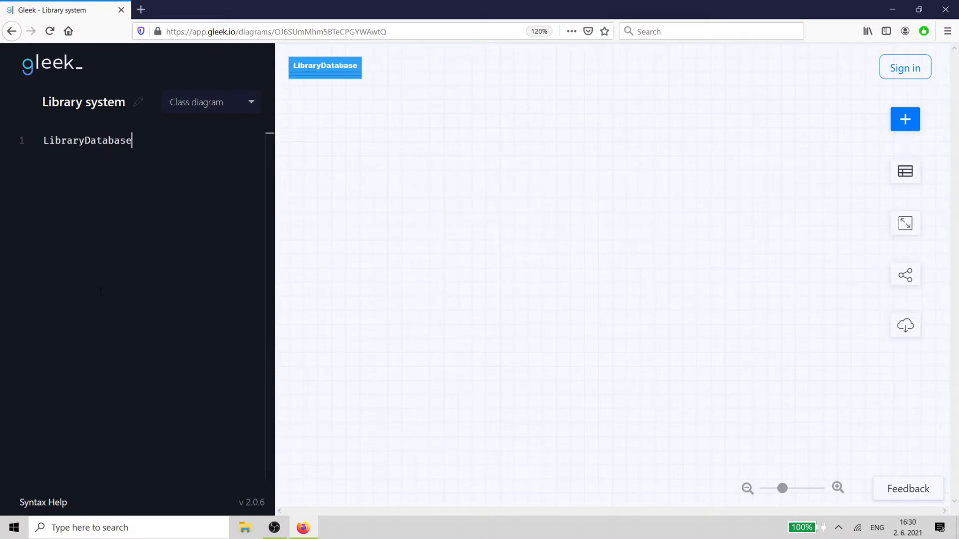
key("Return")
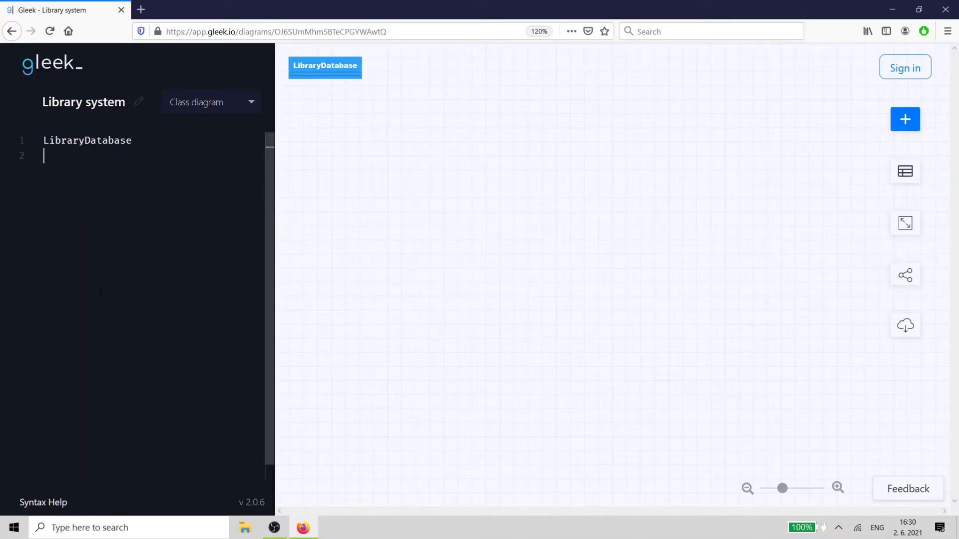
key("Tab")
type("+")
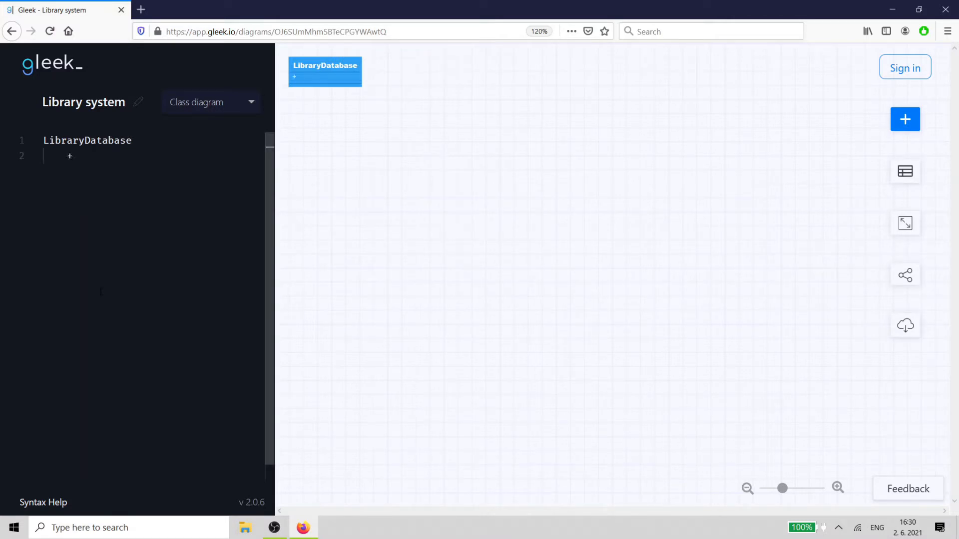
type("listOfBooks")
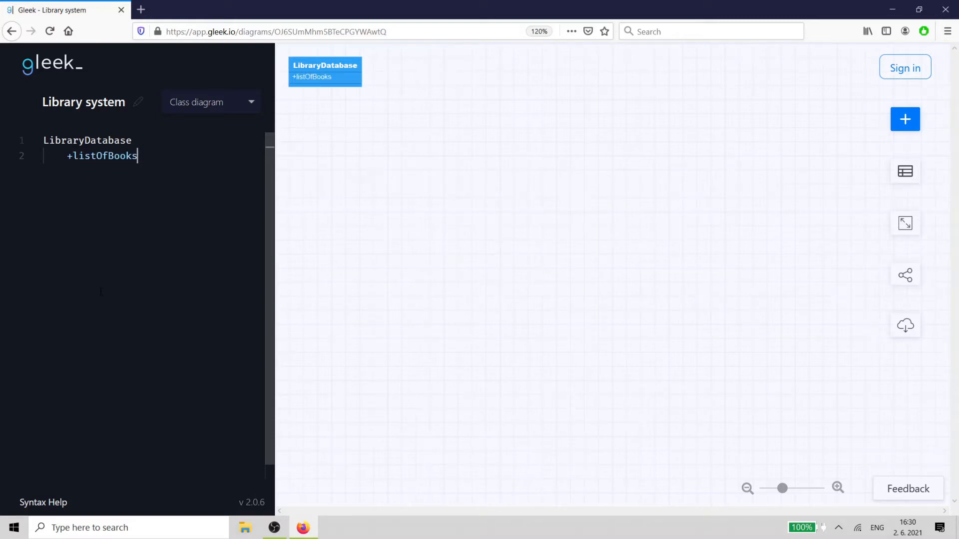
- Add public members add, update, delete, display and search to LibraryDatabase
key("Return")
type("+add")
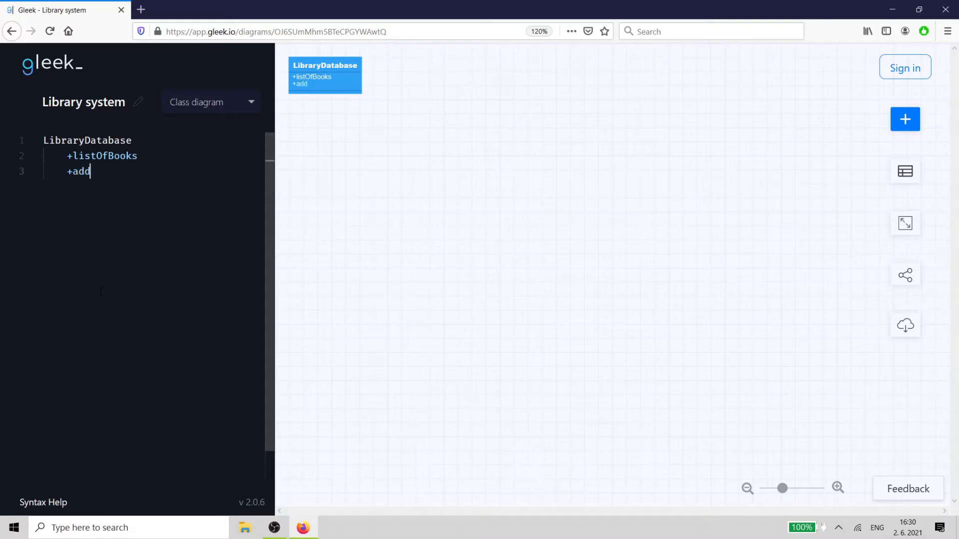
key("Return")
type("+")
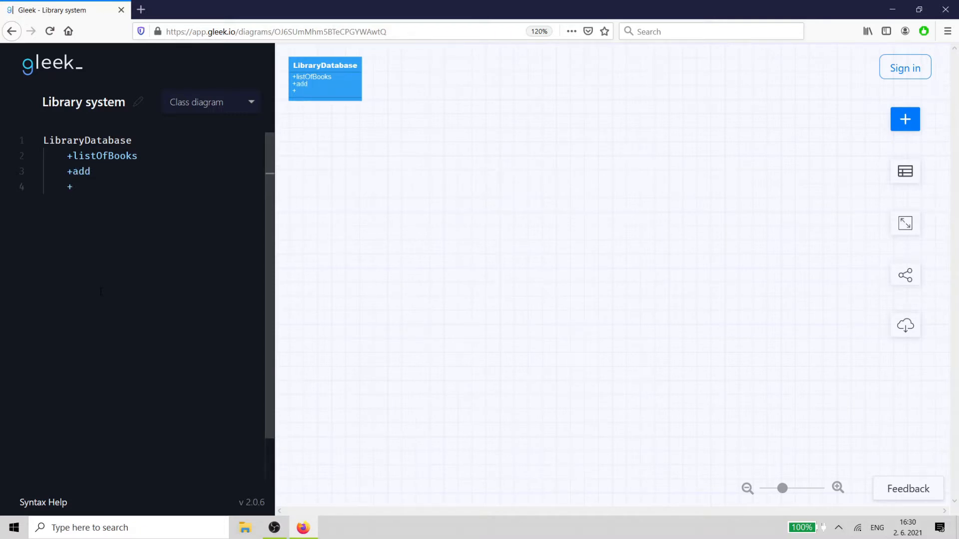
type("update")
key("Return")
type("+")
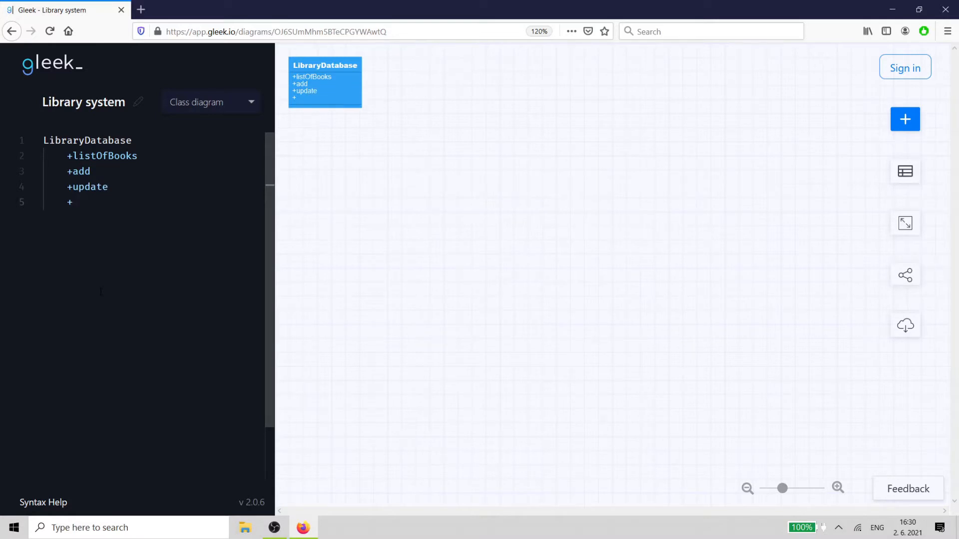
type("delete")
key("Return")
type("+display")
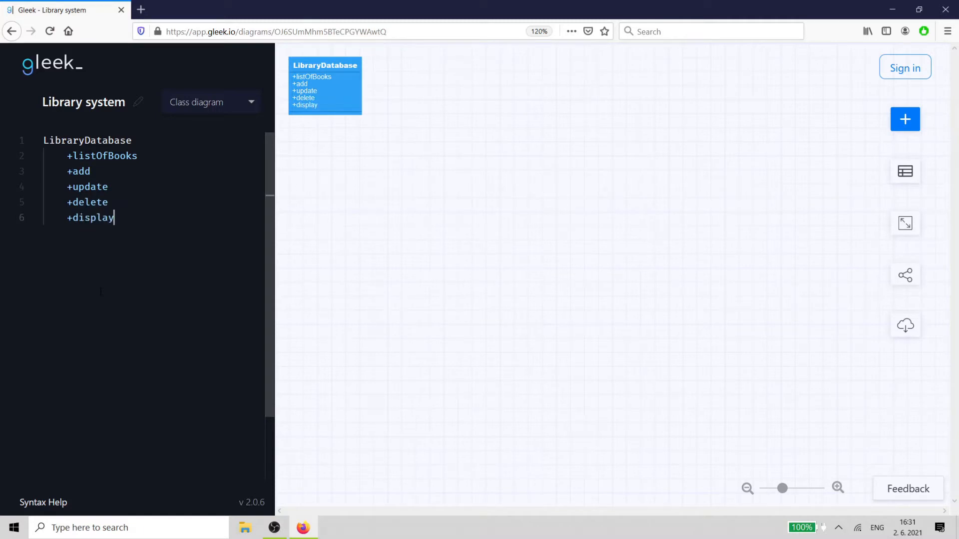
key("Return")
type("+sear")
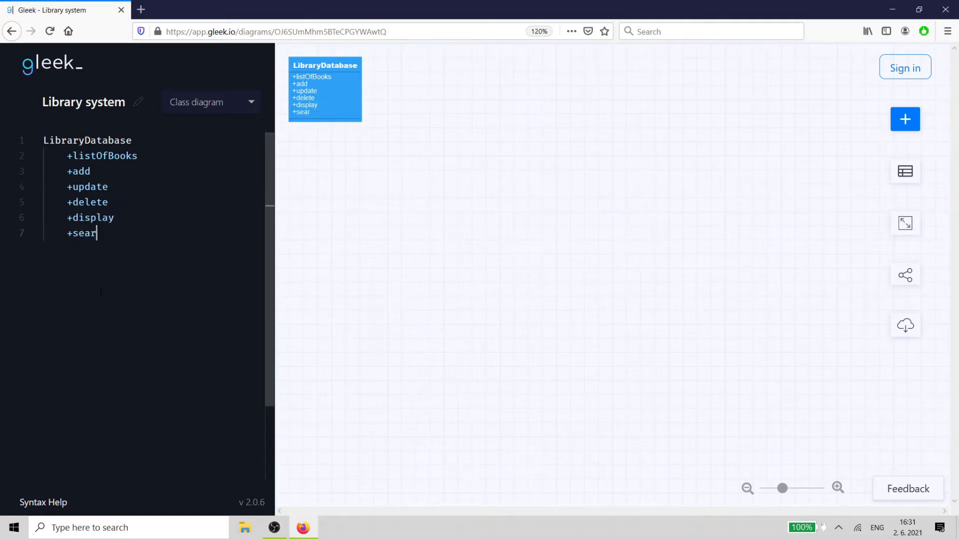
type("ch")
- Append () to add, update, delete, display and search to turn them into methods
key("Up")
key("Up")
key("Up")
key("Up")
type("()")
key("Down")
key("End")
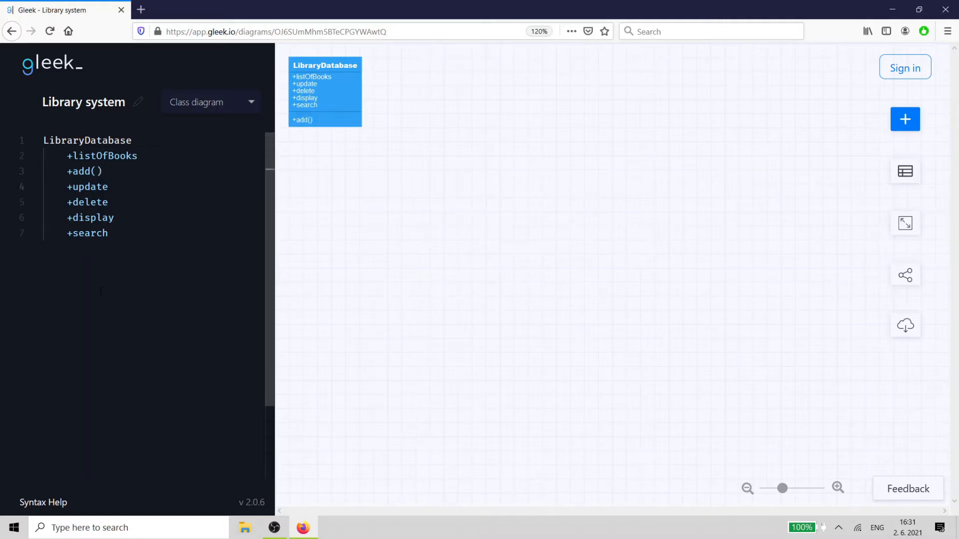
type("()")
key("Down")
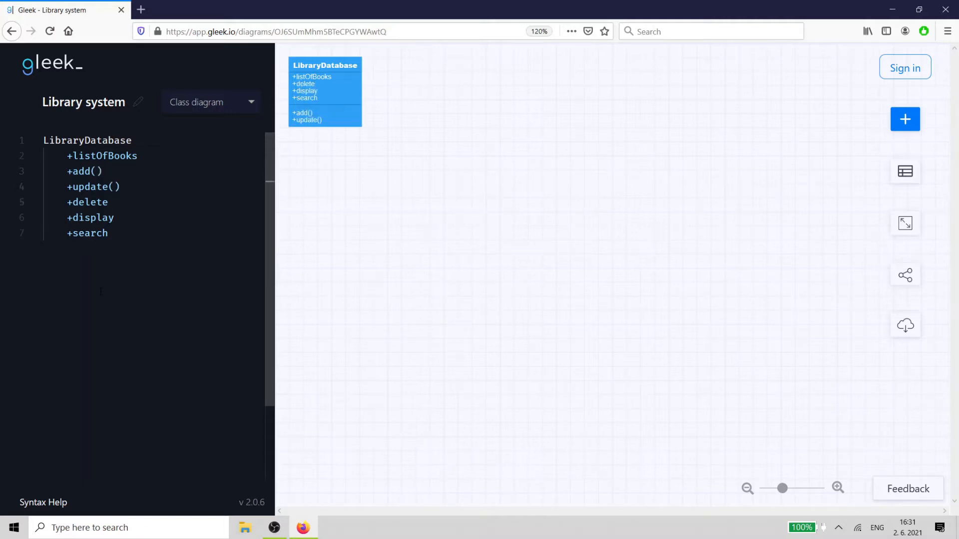
type("()")
key("Down")
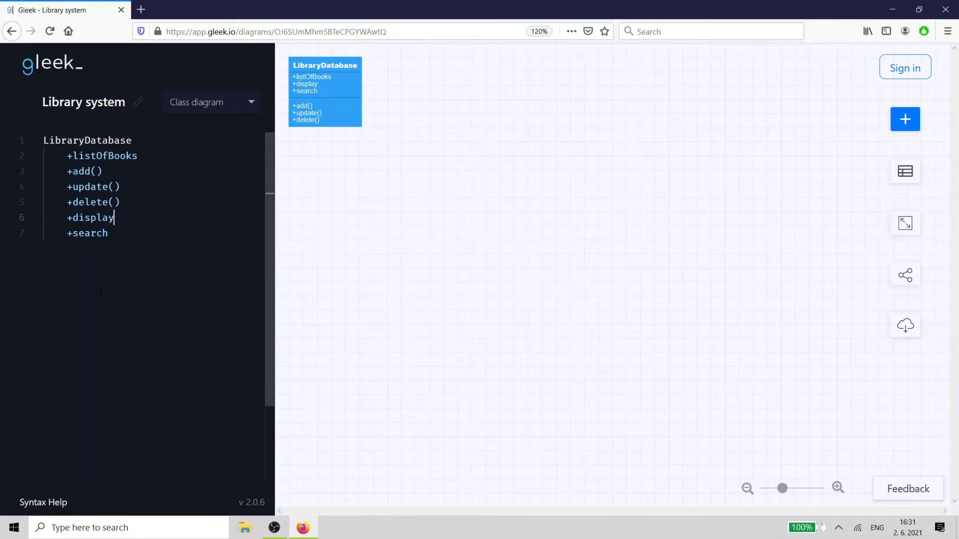
type("()")
key("Down")
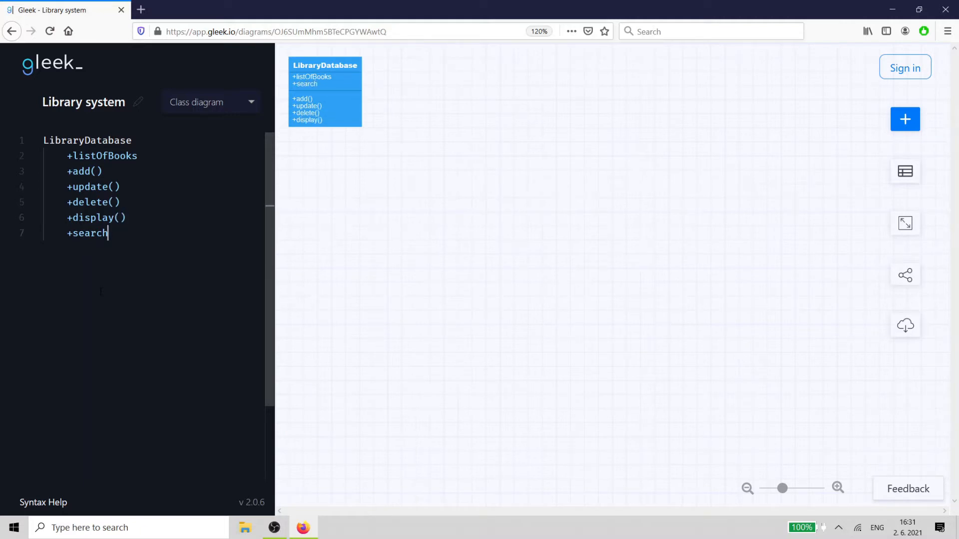
type("()")
key("Return")
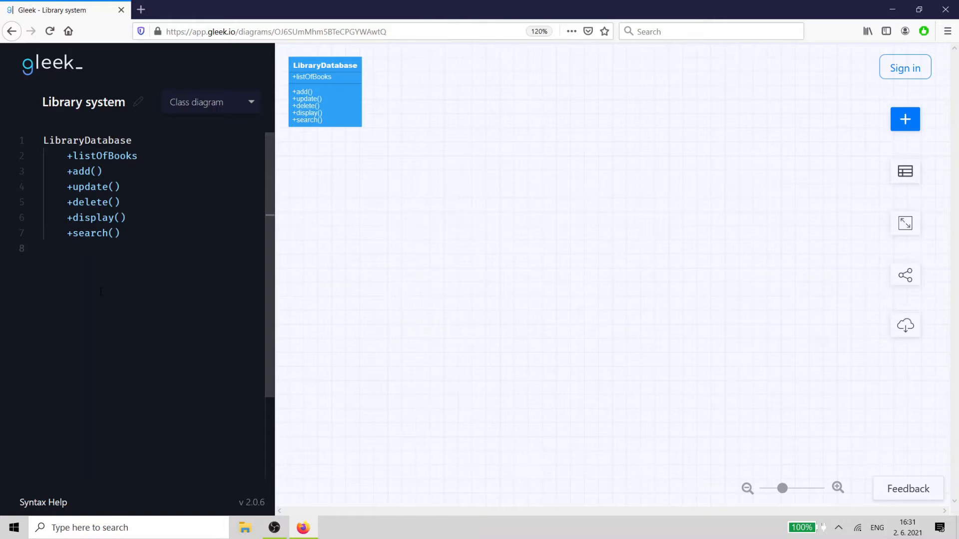
- Add a Librarian class with public id and name attributes
type("Librarian")
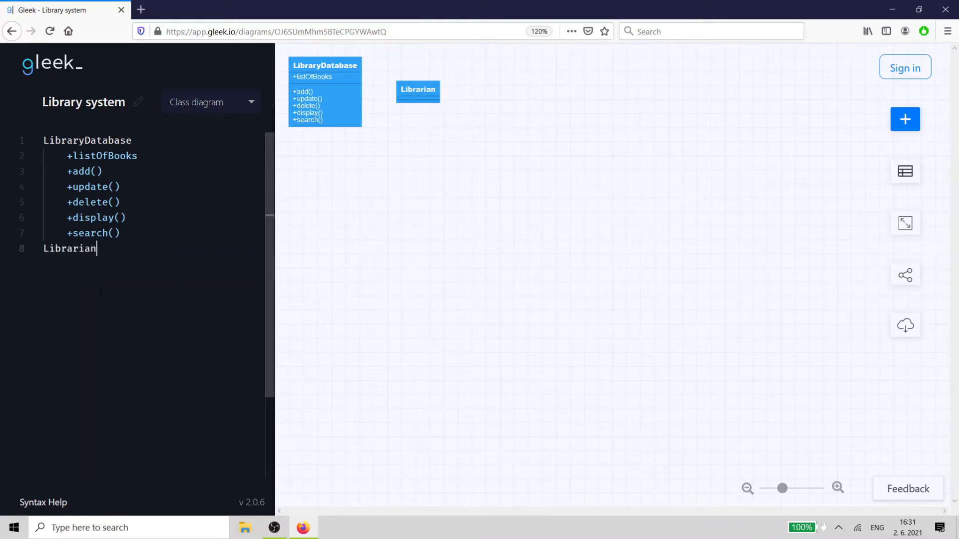
key("Return")
type("+id")
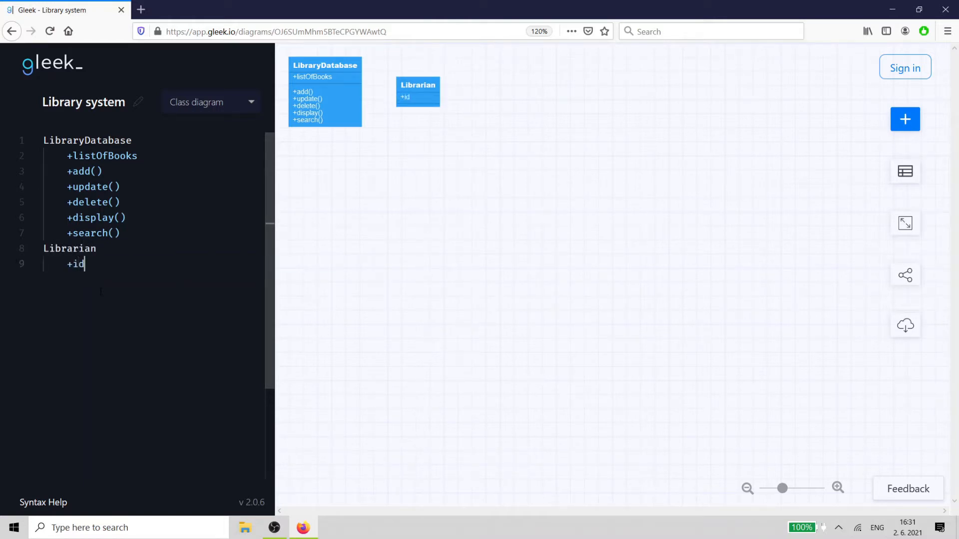
key("Return")
type("+name")
key("Return")
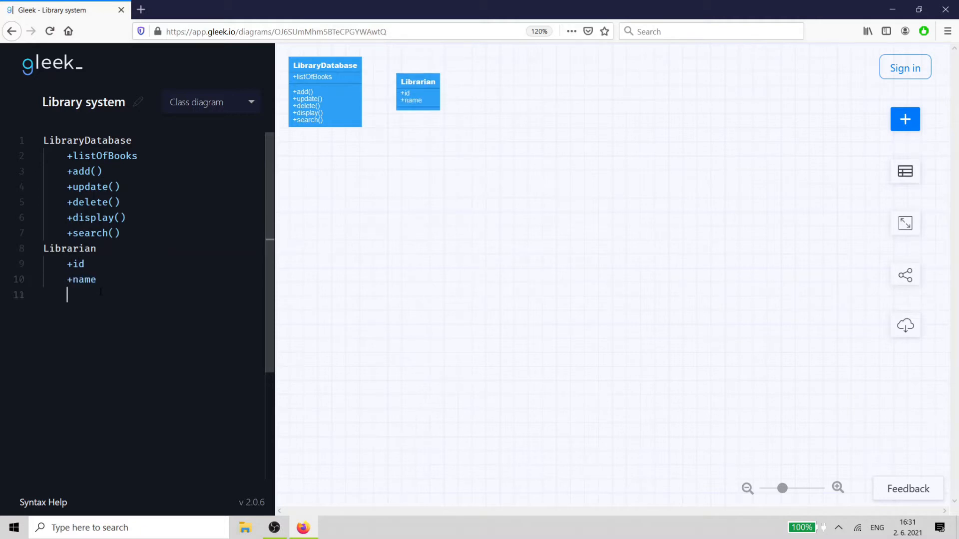
- Add issueBook() and returnBook() methods to the Librarian class
type("+iss")
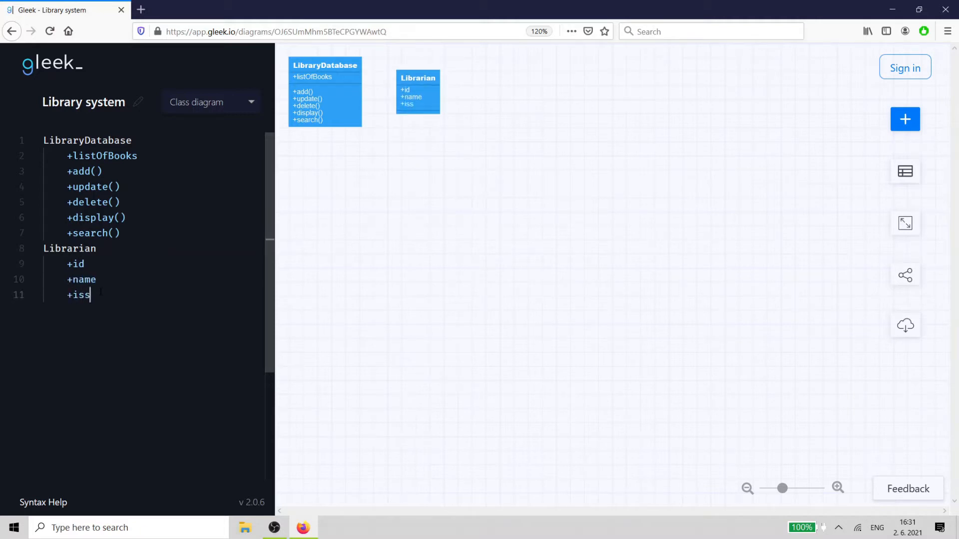
type("ueBook()")
key("Return")
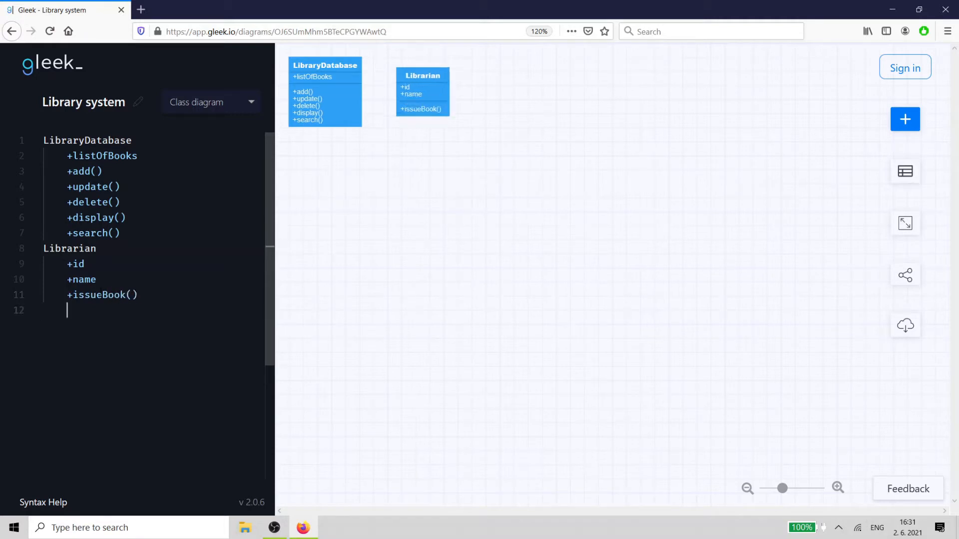
type("+re")
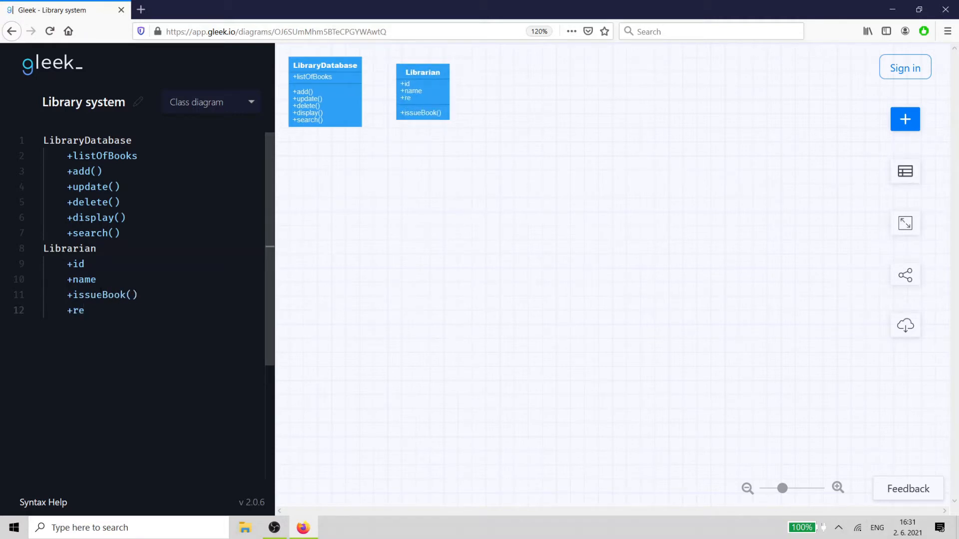
type("turnBook()")
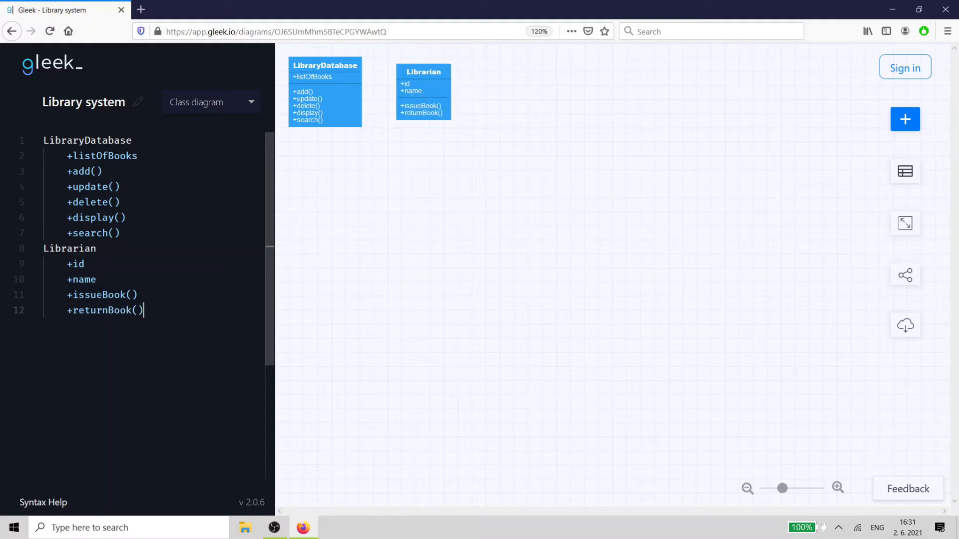
- Add verifyMember() and orderBook() methods to the Librarian class
key("Return")
type("+ve")
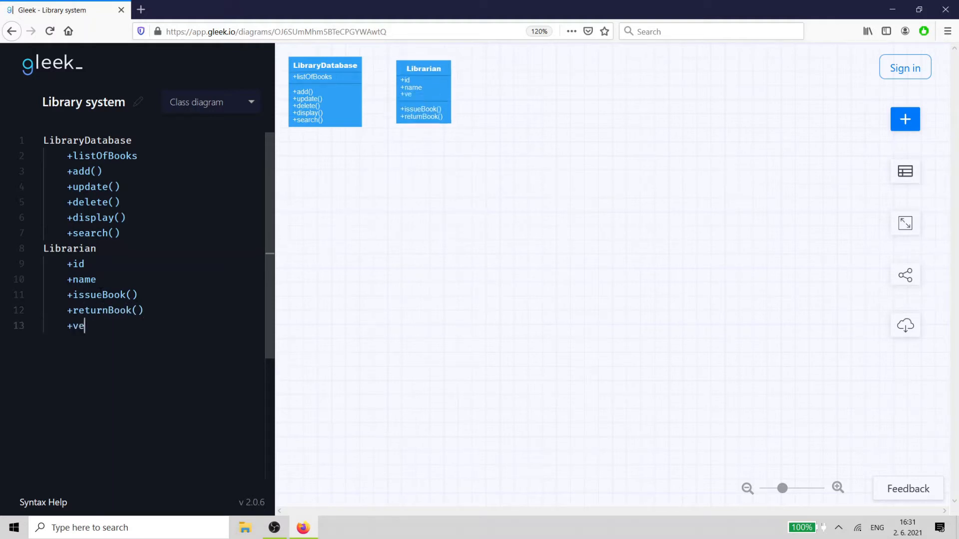
type("rifyMember")
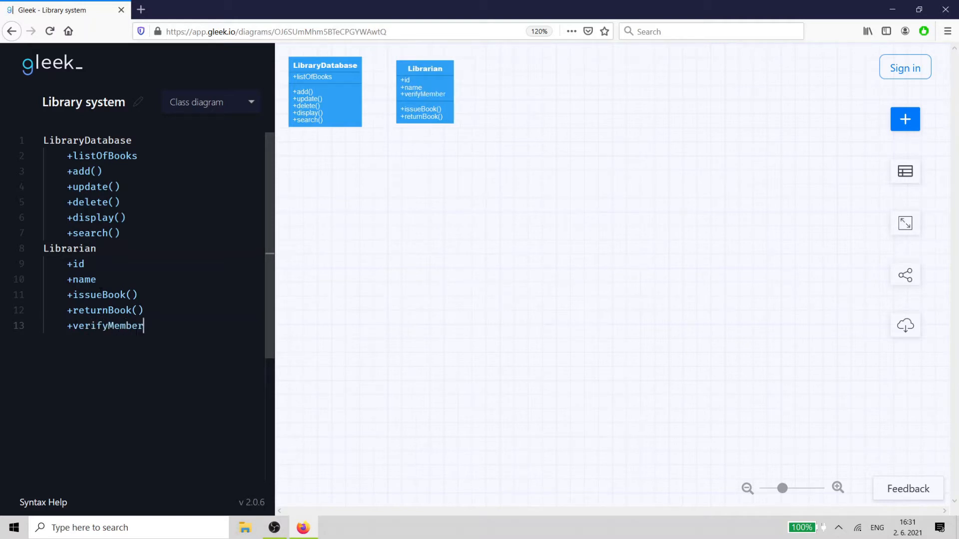
type("()")
key("Return")
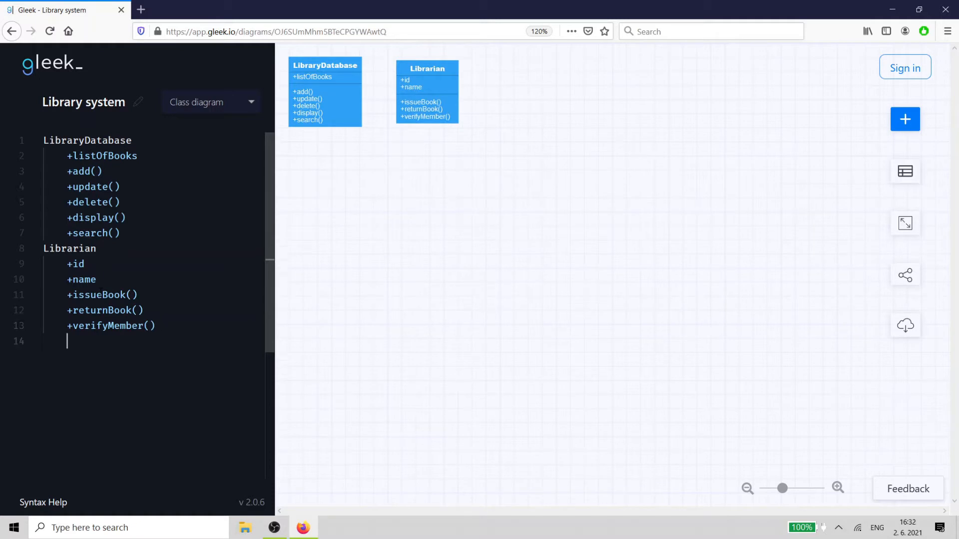
type("+order")
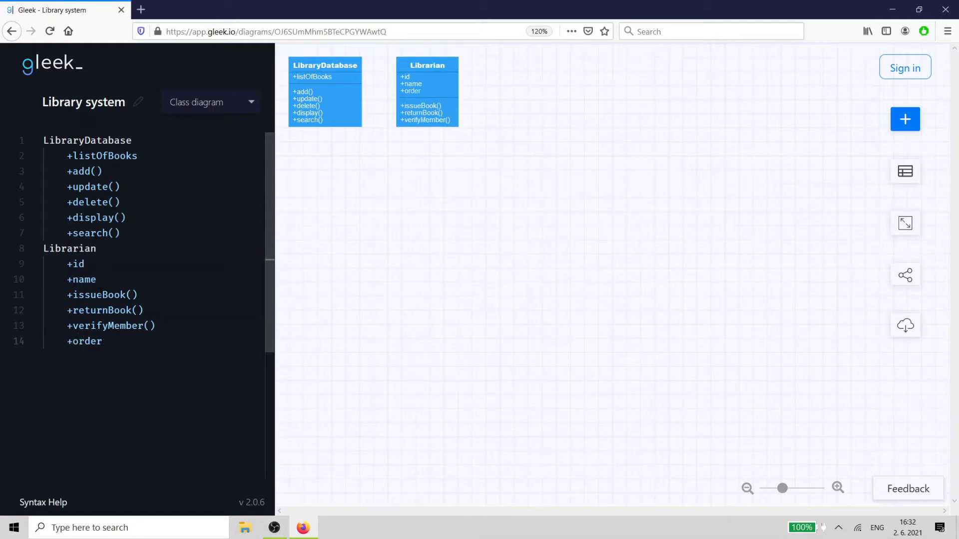
type("Book()")
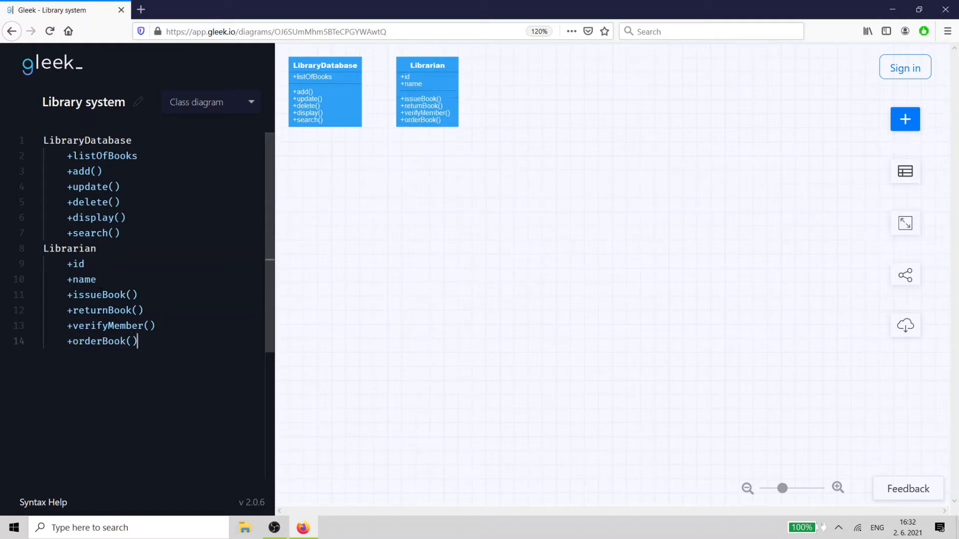
- Add a Member class with public id and dateOfMembership attributes
key("Return")
type("Member")
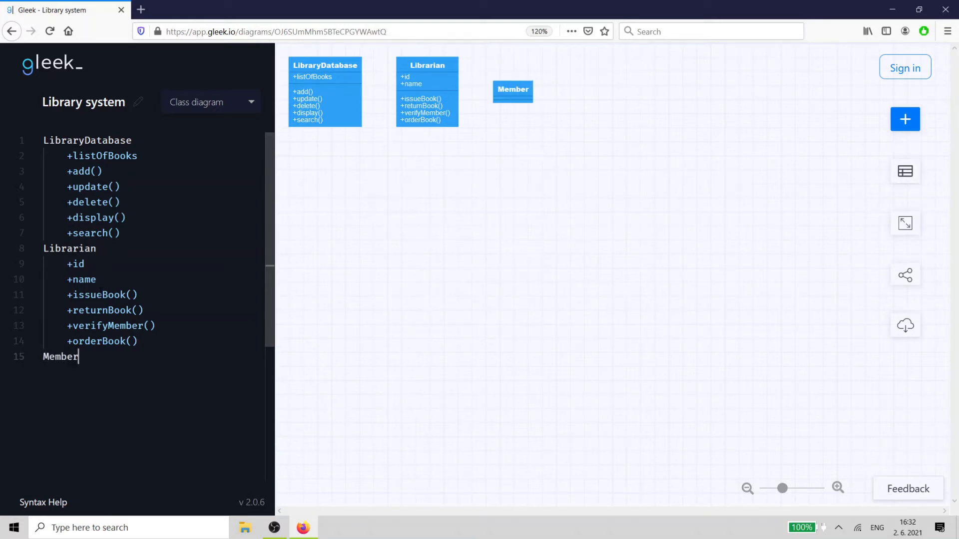
key("Return")
key("Tab")
type("+id")
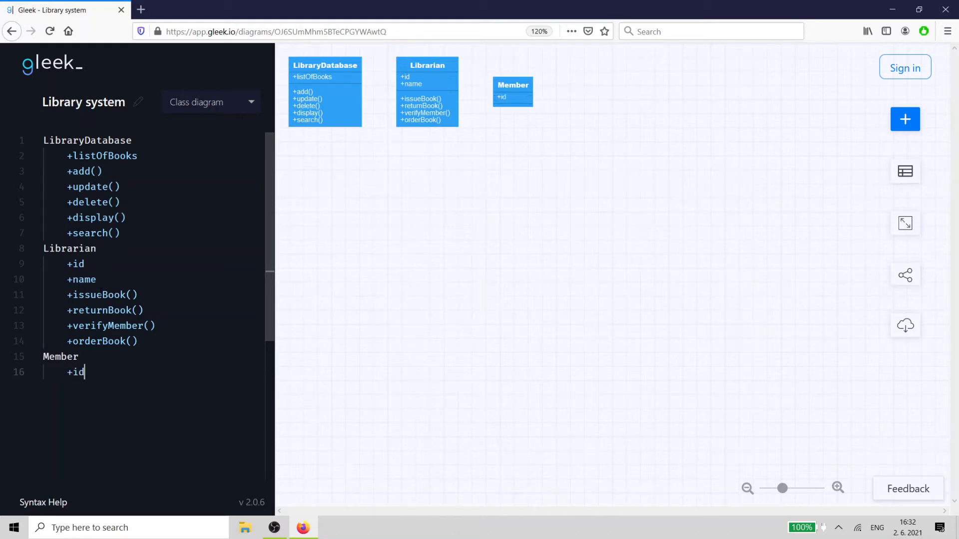
key("Return")
type("+date")
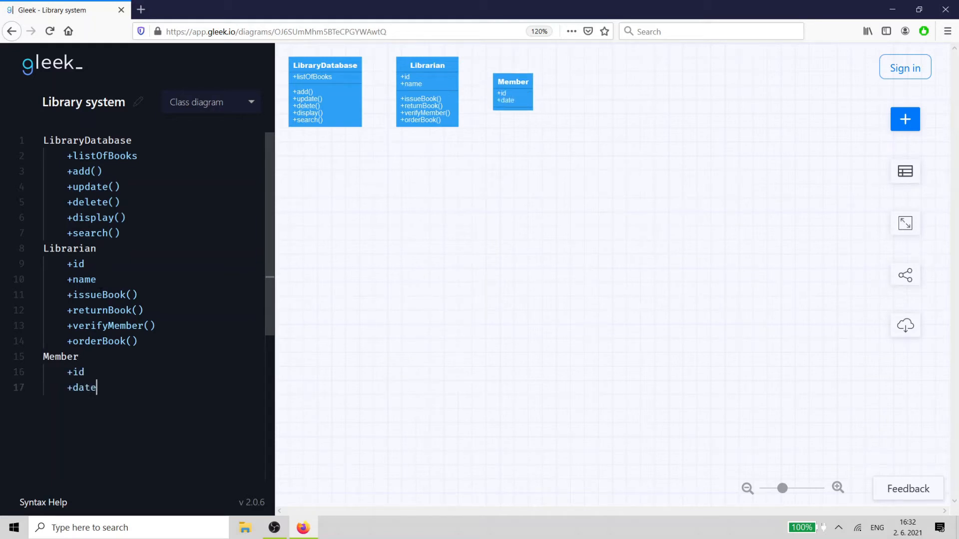
type("OfMember")
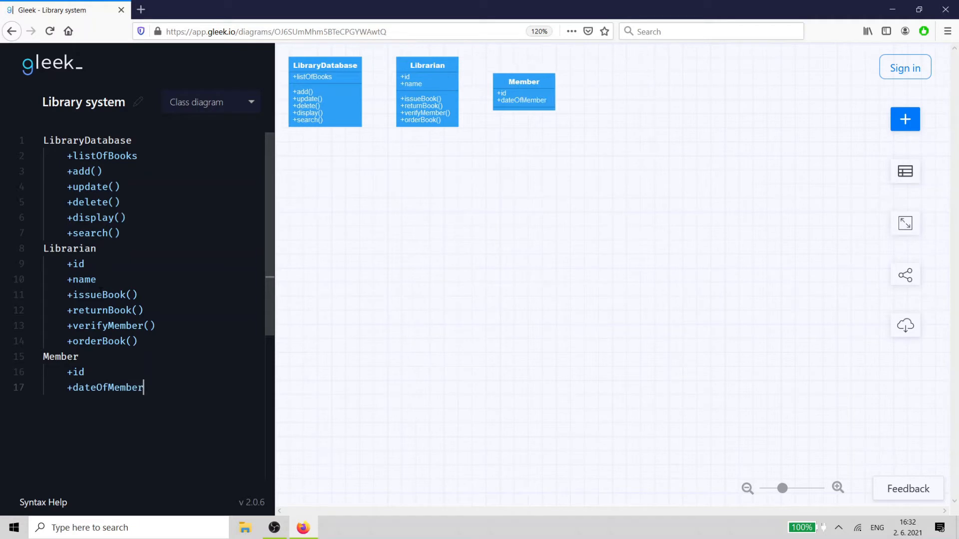
type("ship")
- Add public maxBookLimit, name and address attributes to the Member class
key("Return")
type("+")
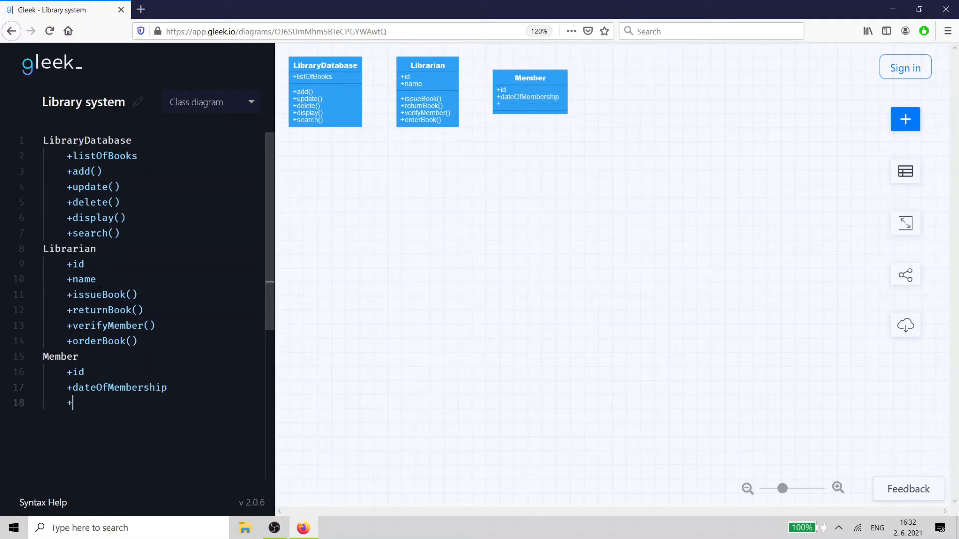
type("maxBookLimit")
key("Return")
type("+name")
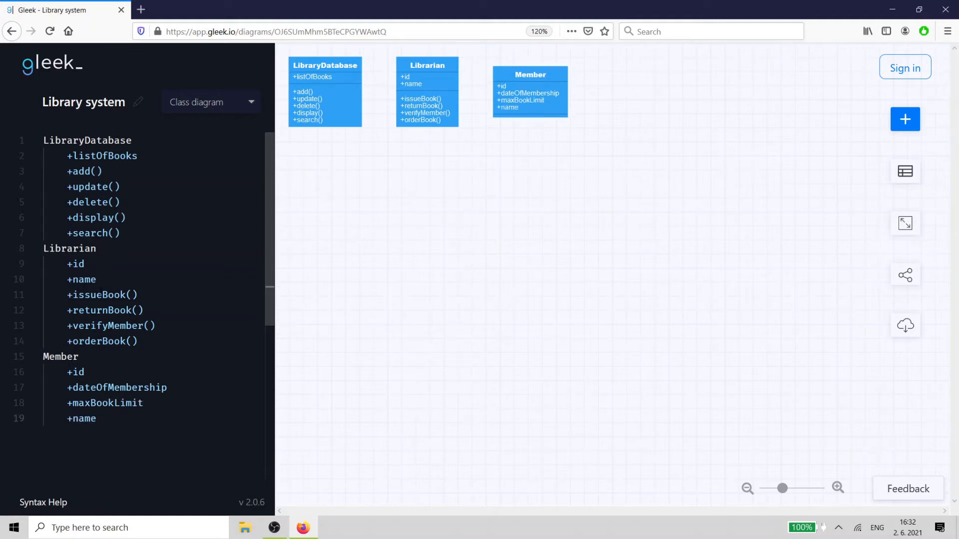
key("Return")
type("+")
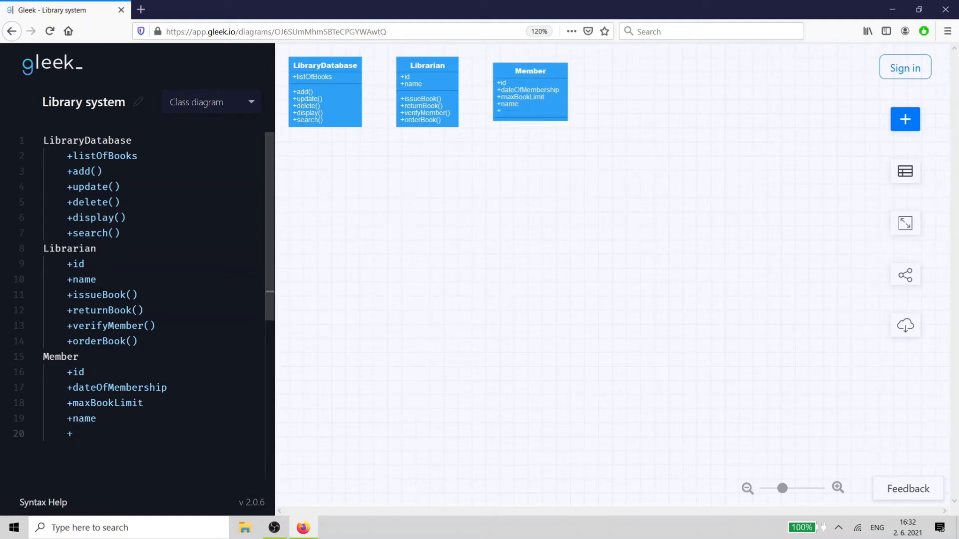
type("address")
key("Return")
- Add issueBook() and returnBook() methods to the Member class
type("+issueB")
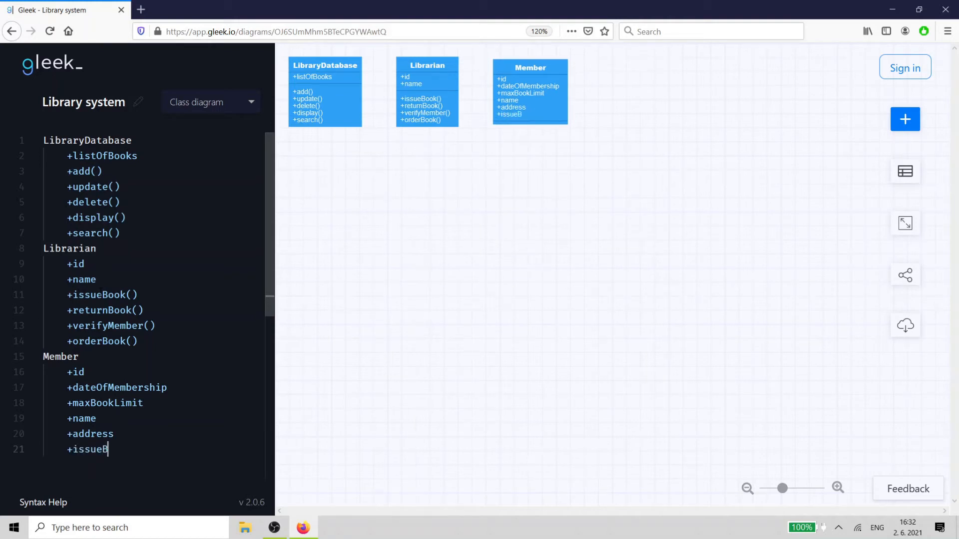
type("ook()")
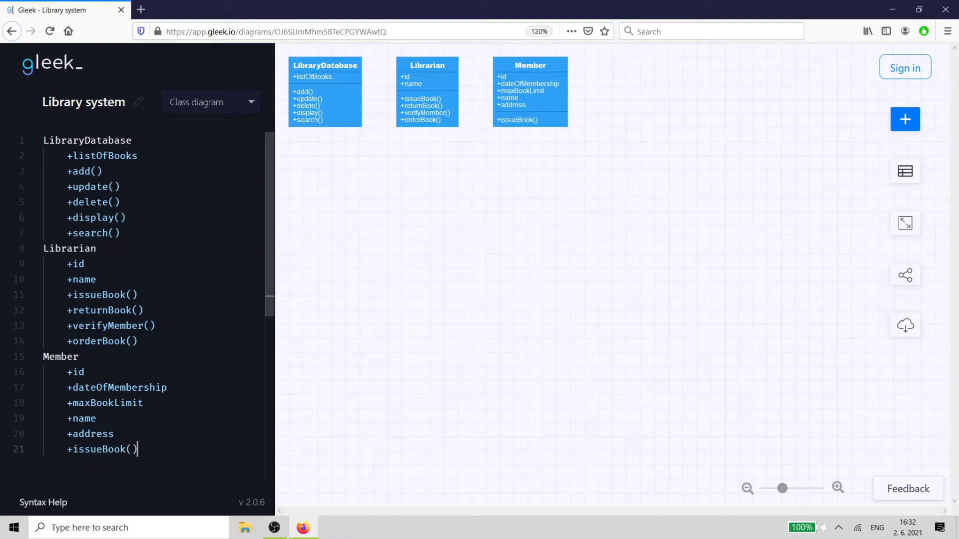
key("Return")
type("+retur")
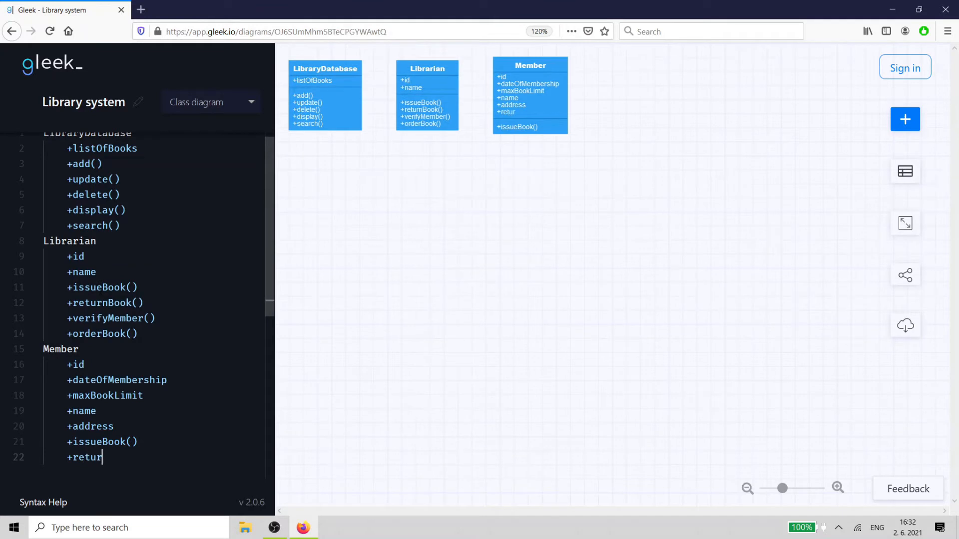
type("nBook()")
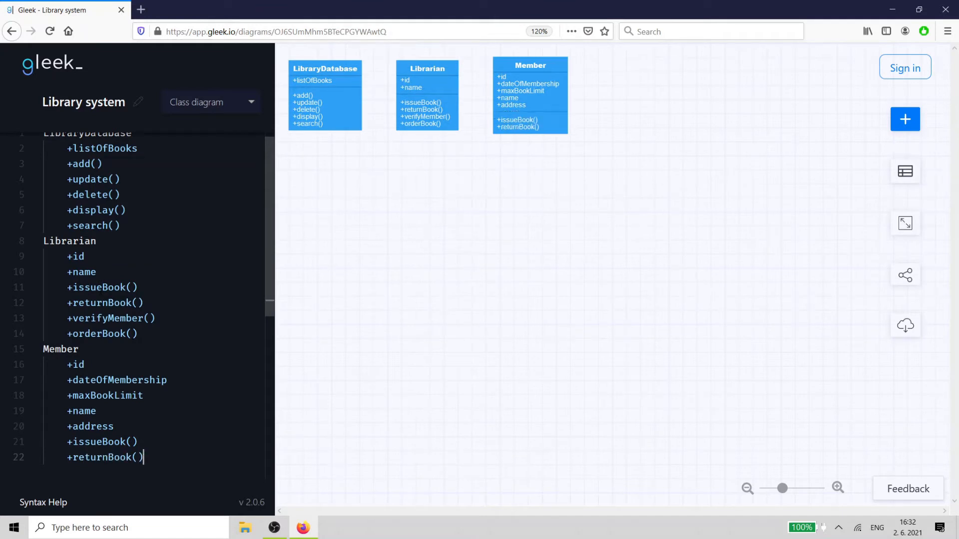
- Add a totalCheckedoutBooks() method to the Member class
key("Return")
type("+tota")
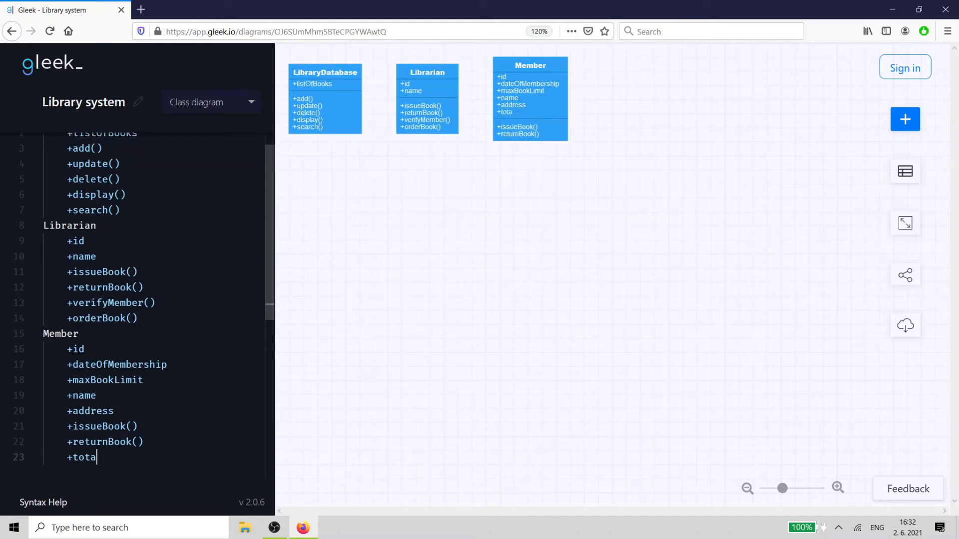
type("lCheckedoutBoo")
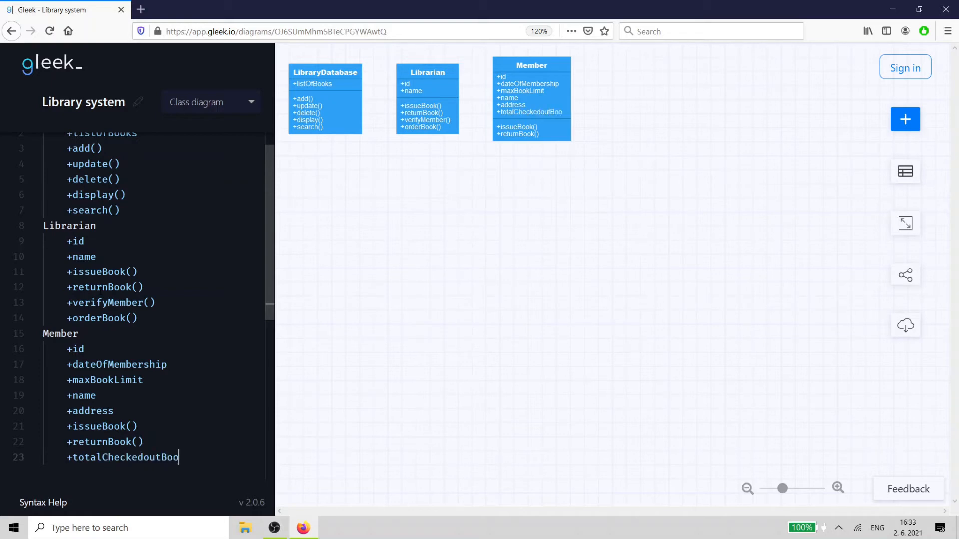
type("ks()")
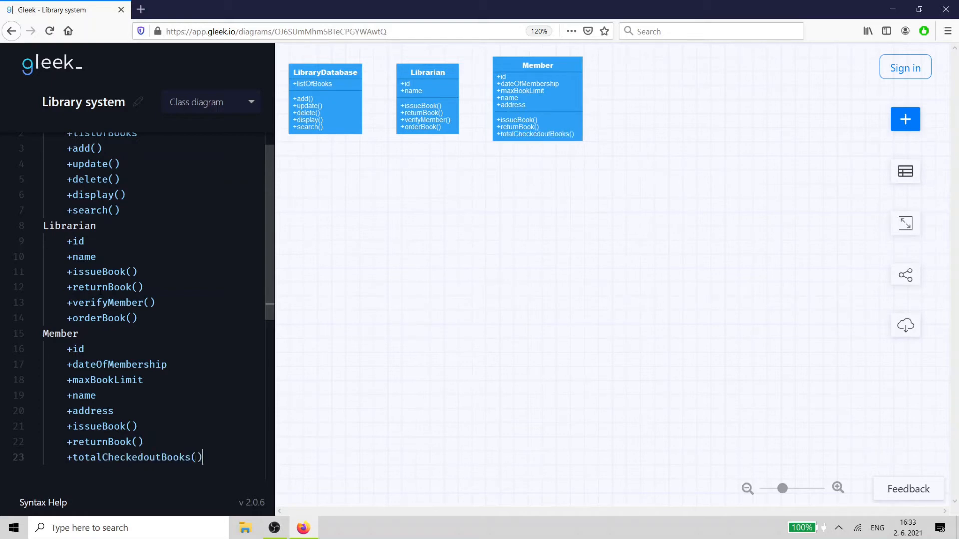
- Add a Transaction class with a public id attribute
key("Return")
key("BackSpace")
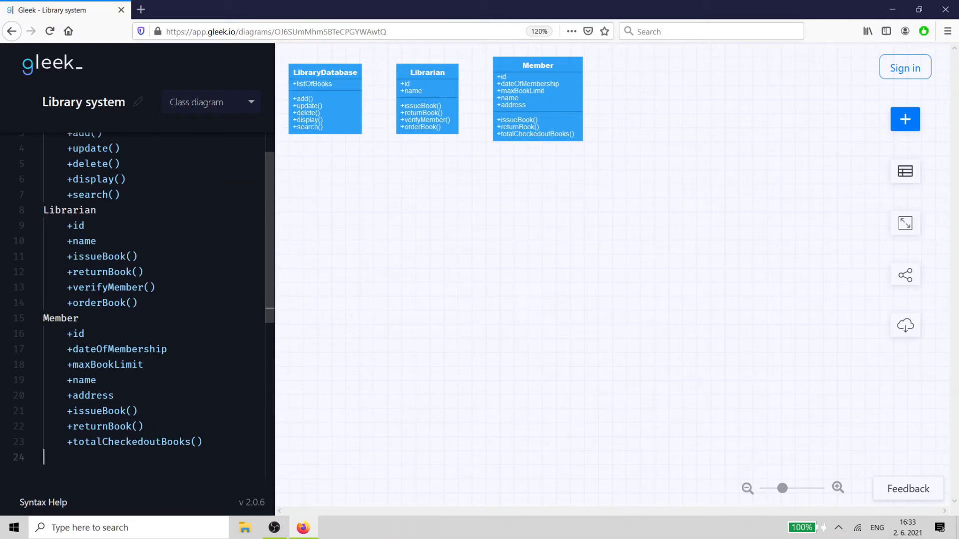
type("Transaction")
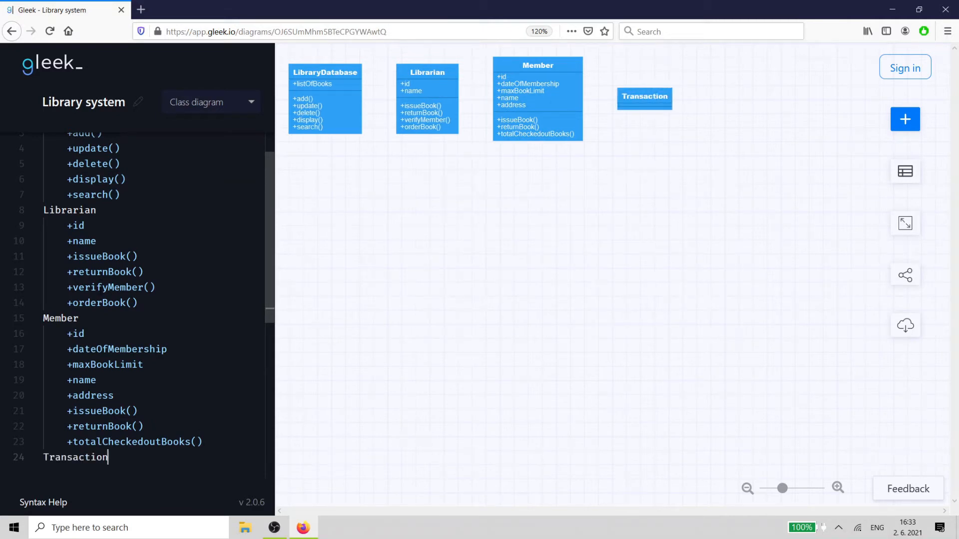
key("Return")
type("+")
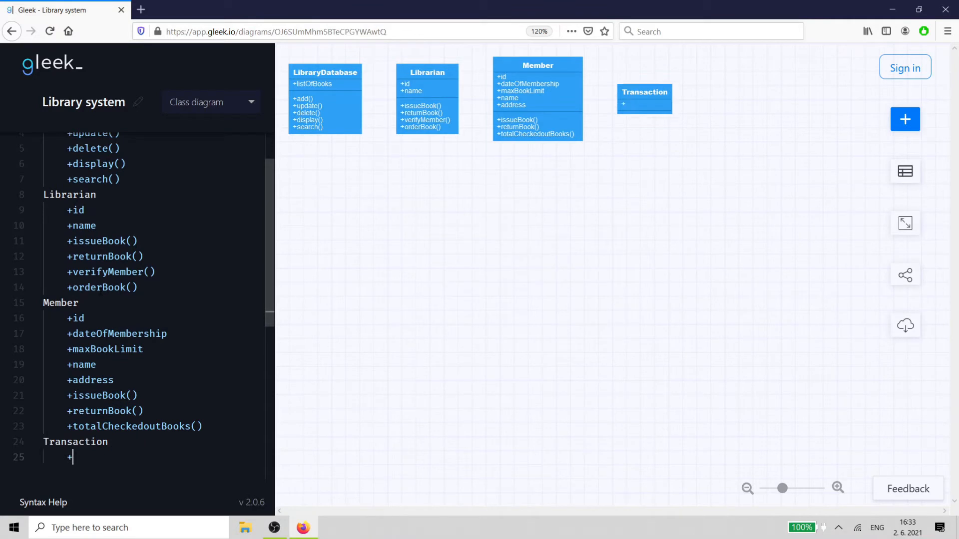
type("id")
- Add public memberId and bookId attributes to the Transaction class
key("Return")
type("+")
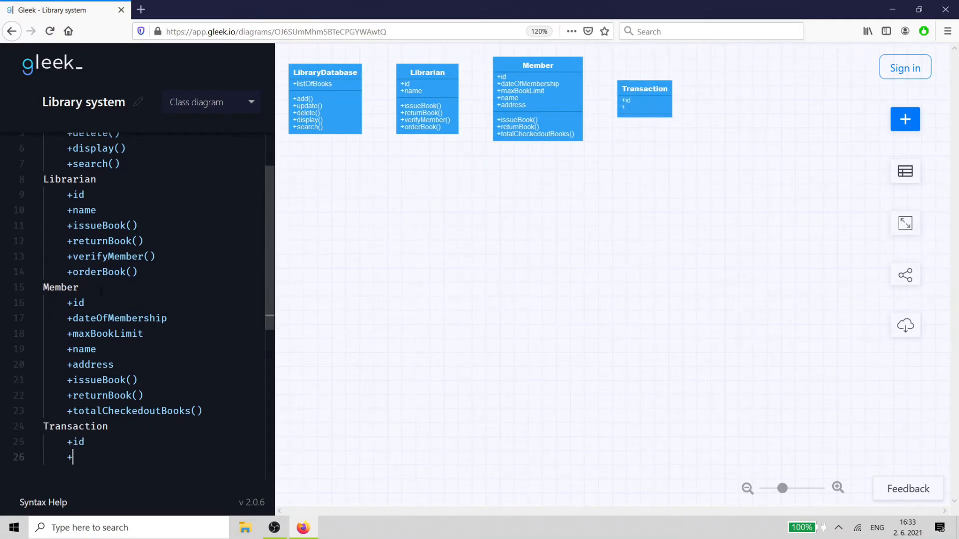
type("memberId")
key("Return")
type("+")
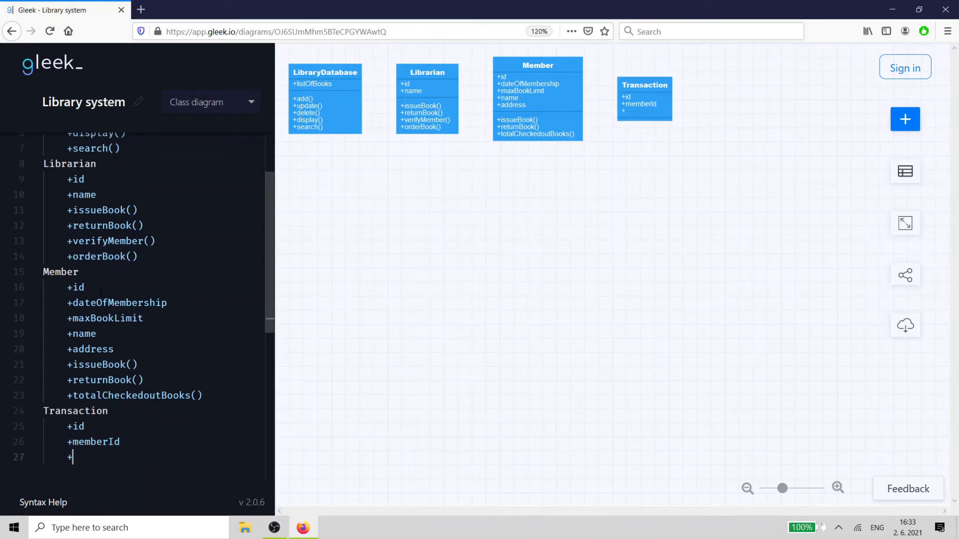
type("bookId")
- Add public dateOfIssue and dueDate attributes to the Transaction class
key("Return")
type("+")
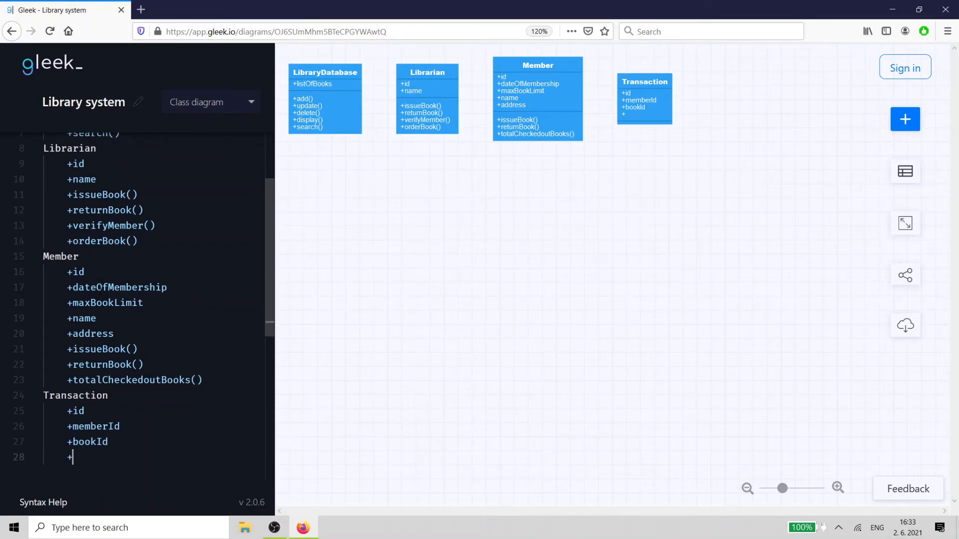
type("dateOfIssue")
key("Return")
type("+")
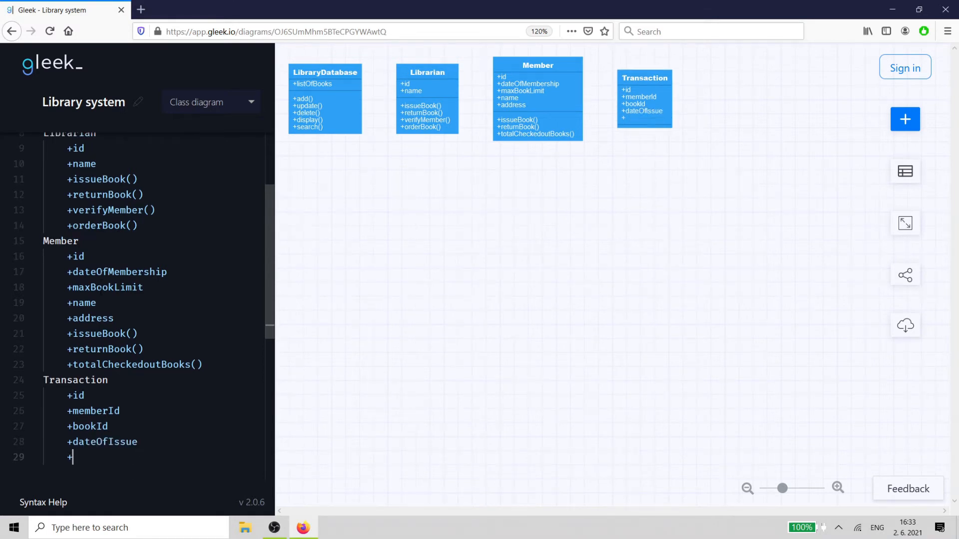
type("dueDate")
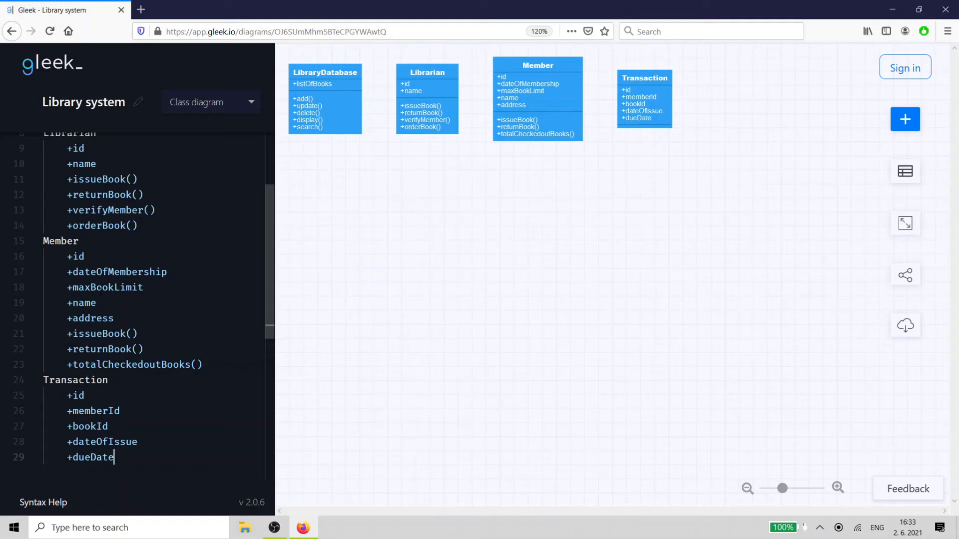
- Add createTransaction() and deleteTransaction() methods to the Transaction class
key("Return")
type("+cre")
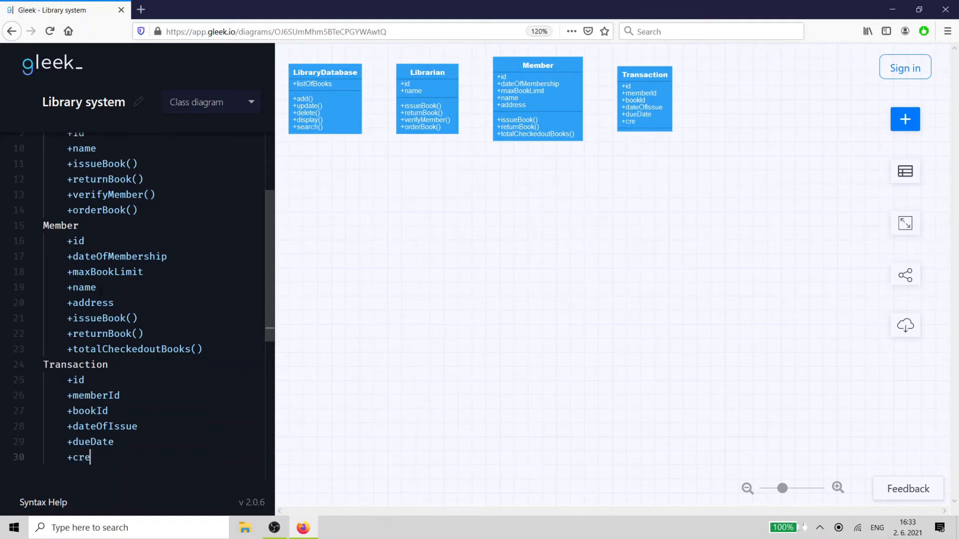
type("ateTrans")
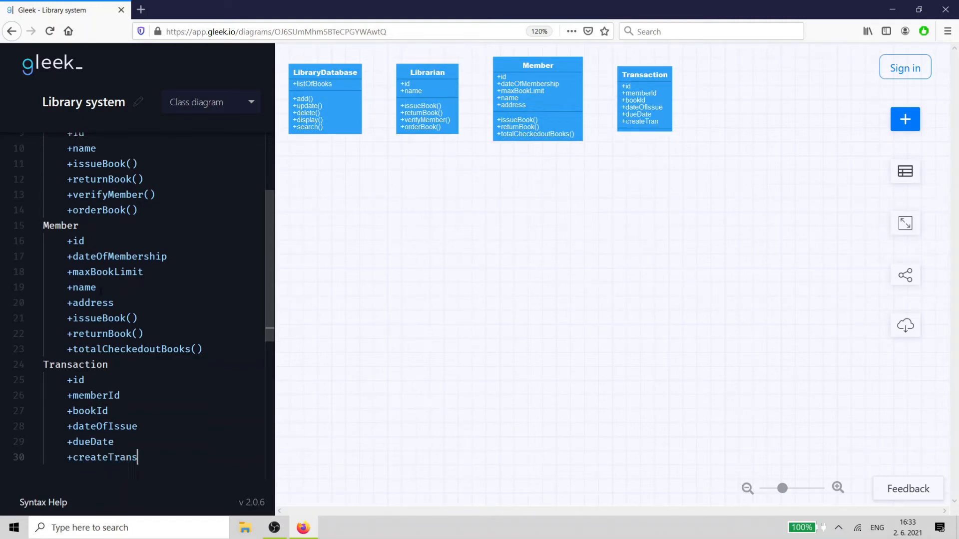
type("action()")
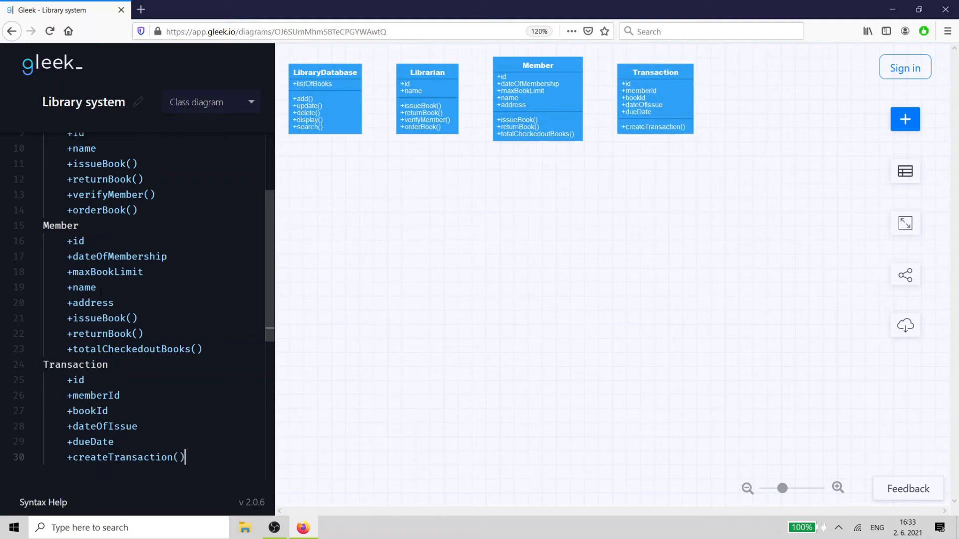
key("Return")
type("+delet")
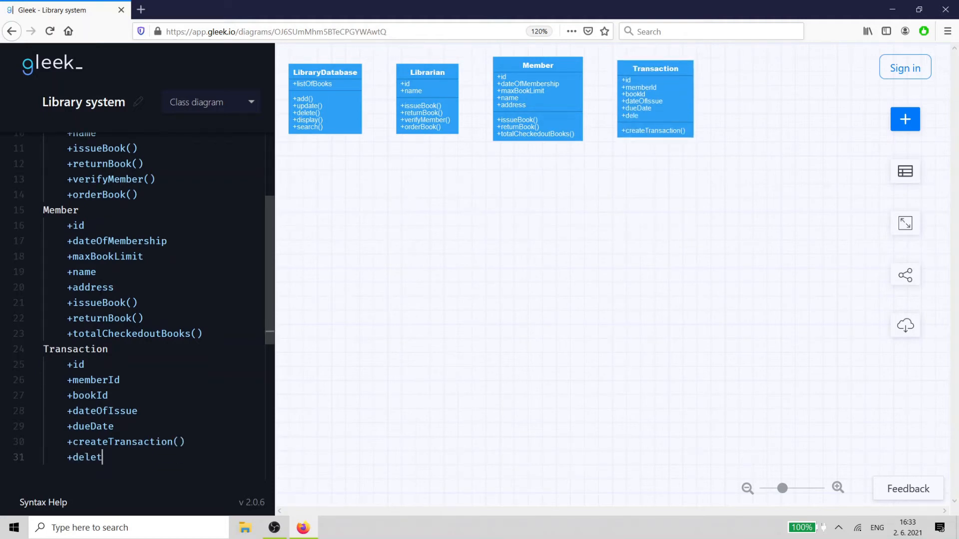
type("eTransaction()")
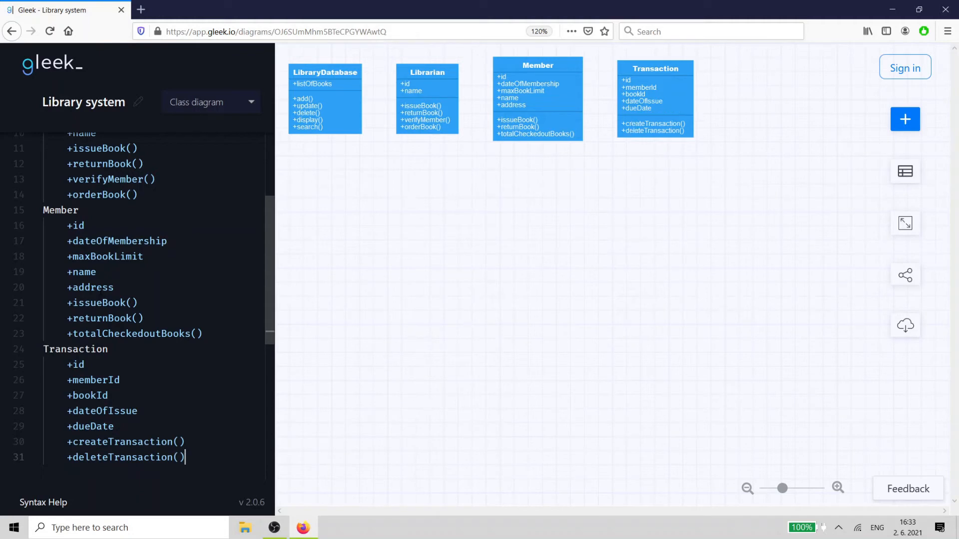
- Add a retrieveTransaction() method to the Transaction class
key("Return")
type("+re")
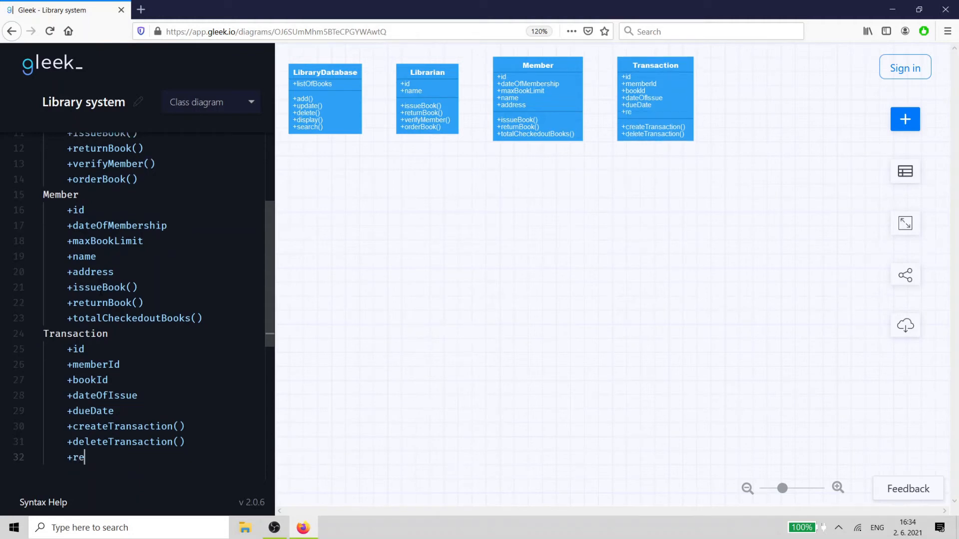
type("trieveTransaction()")
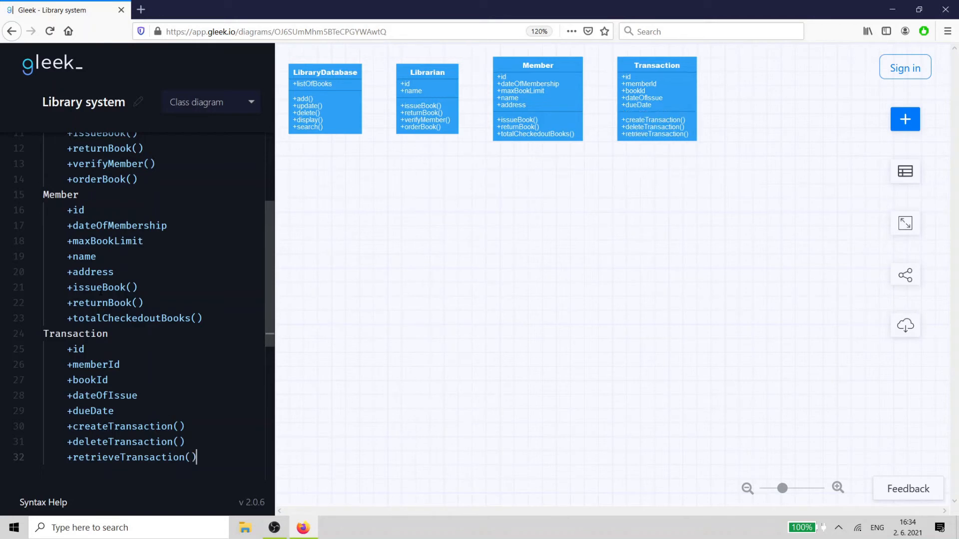
key("Return")
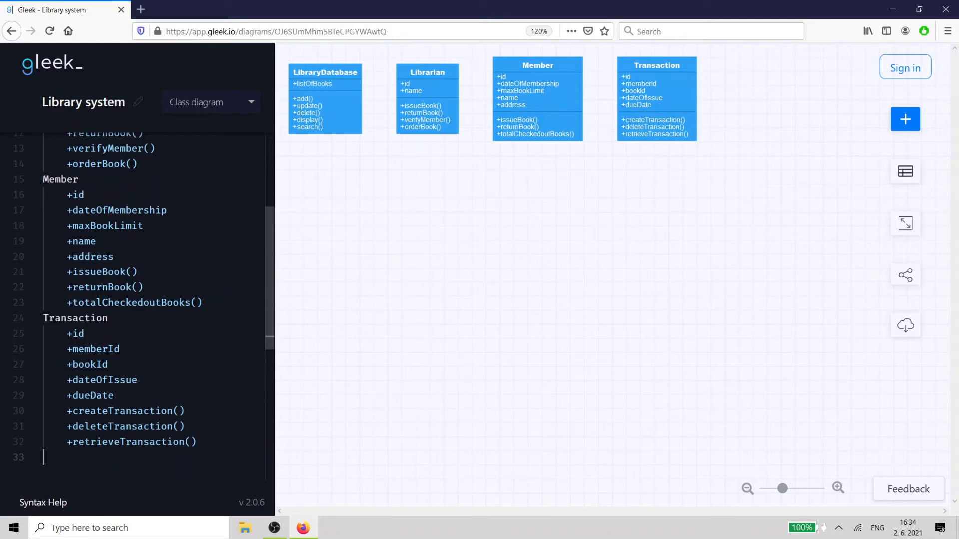
- Add a Bill class with a public billNo attribute
type("Bill")
key("Return")
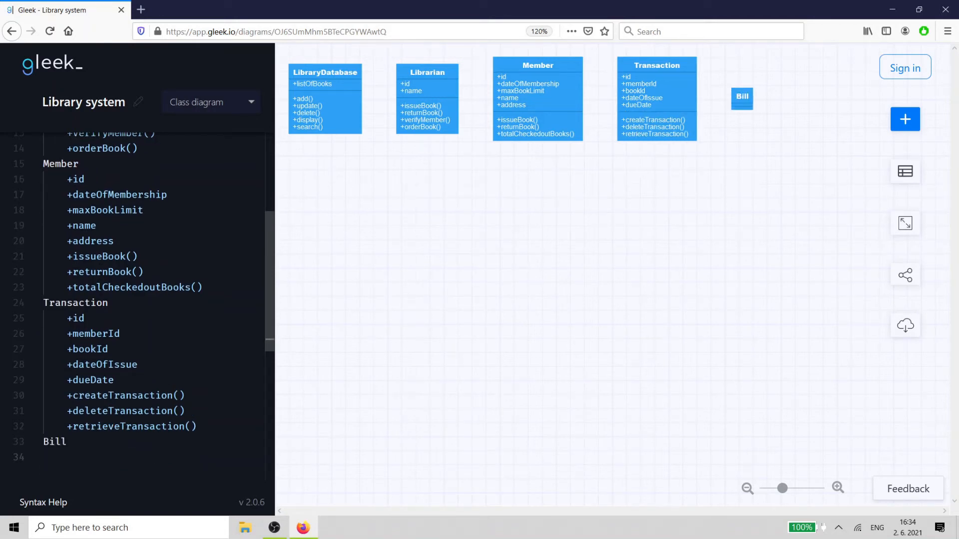
key("Tab")
type("+billN")
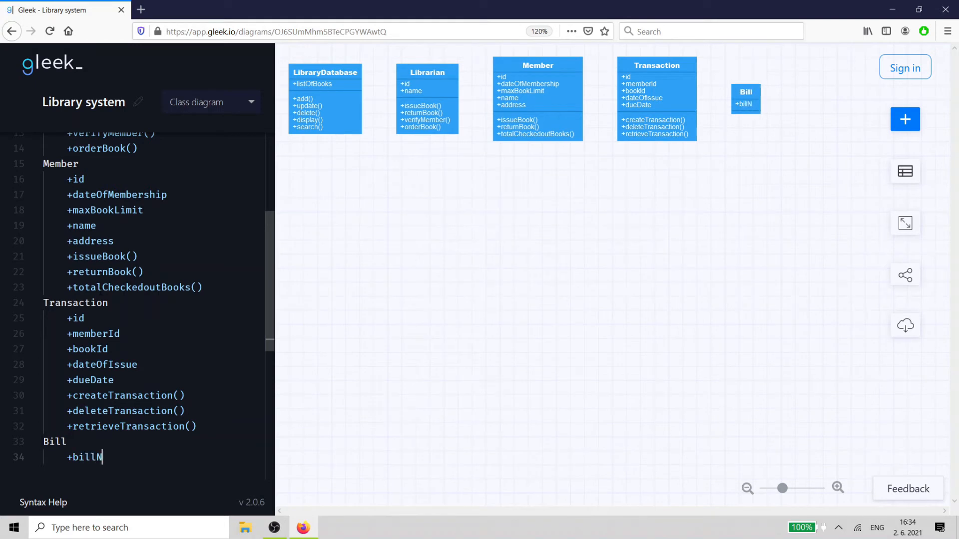
type("o")
key("Return")
- Add public date, memberId and amount attributes to the Bill class
type("+da")
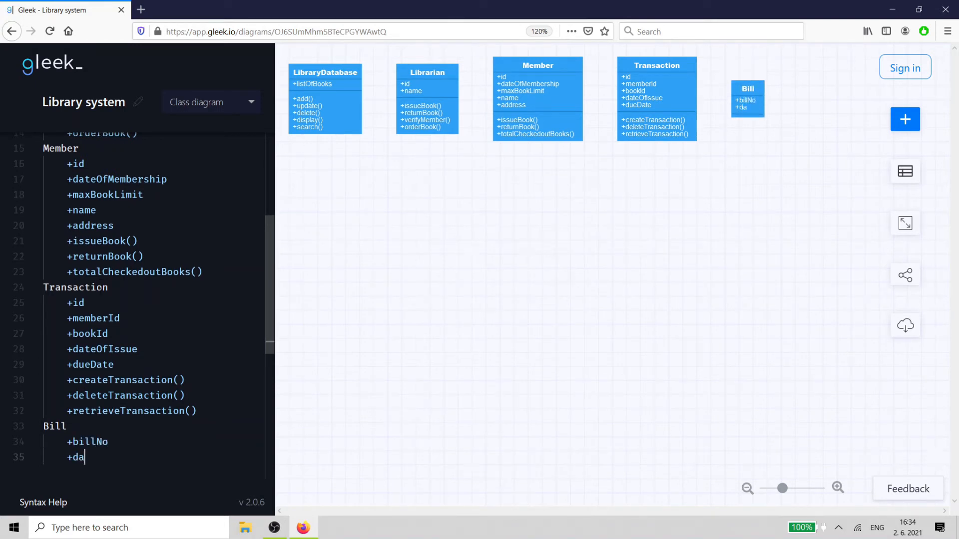
type("te")
key("Return")
type("+")
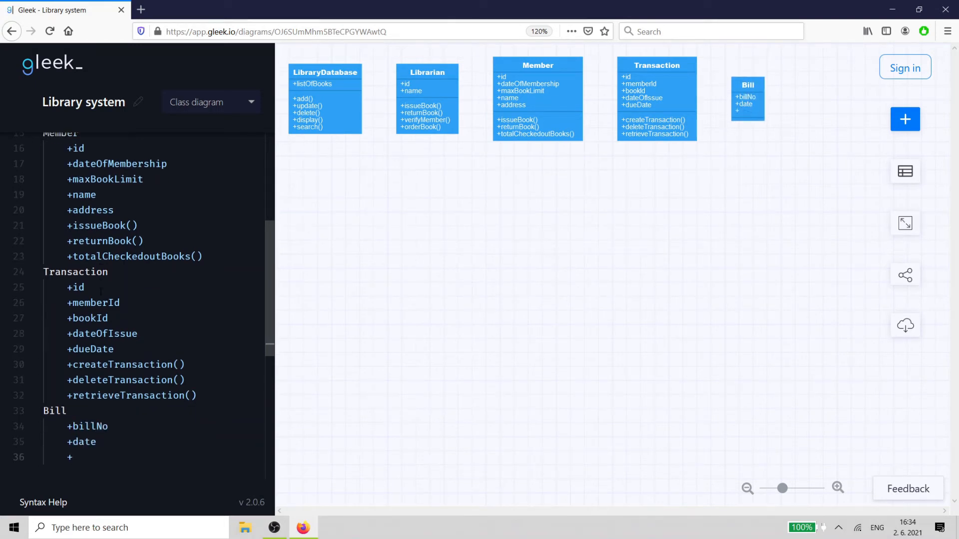
type("member")
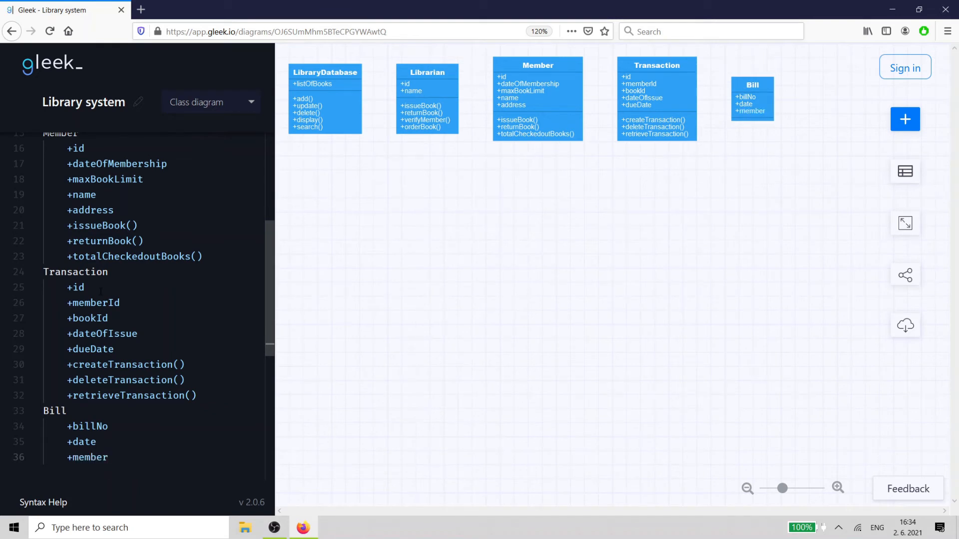
type("Id")
key("Return")
type("+amount")
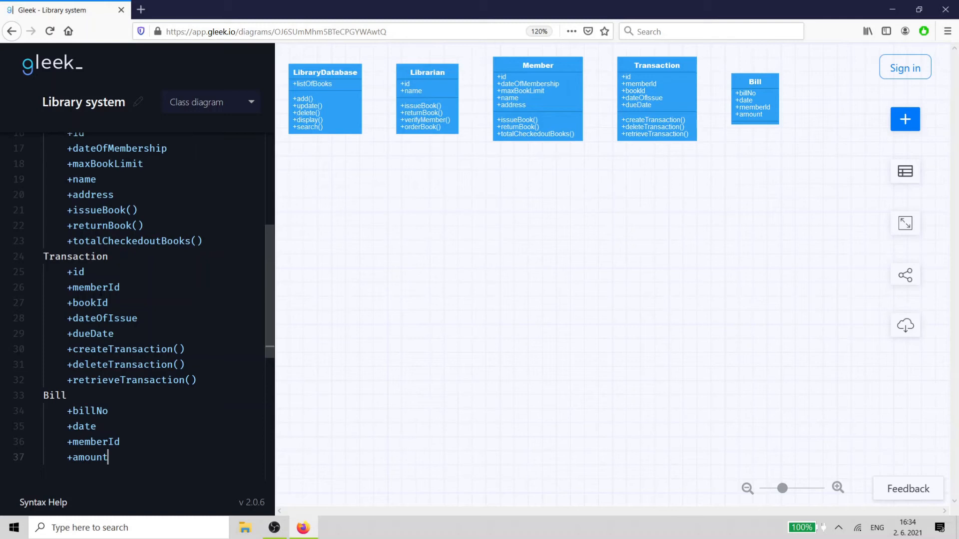
key("Return")
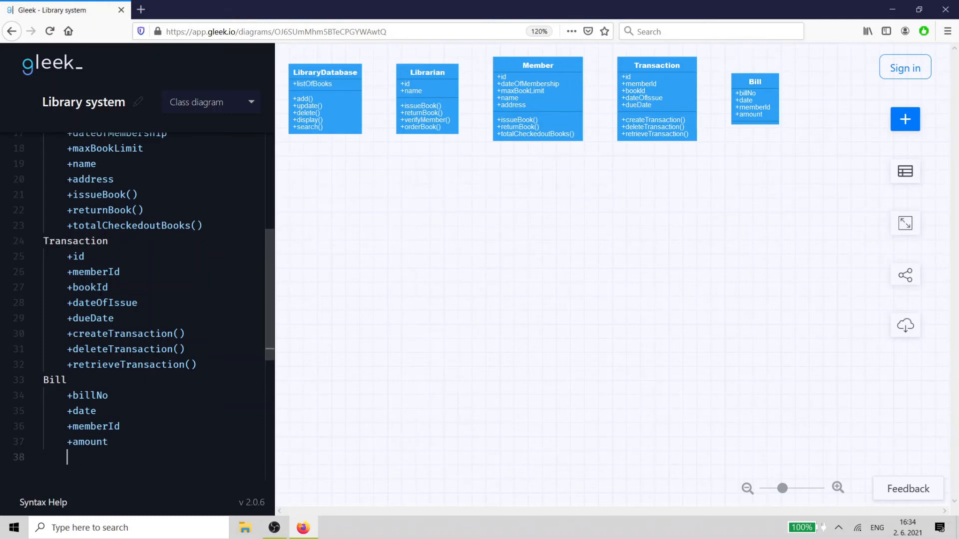
- Add billCreate() and billUpdate() methods to the Bill class
type("+bill")
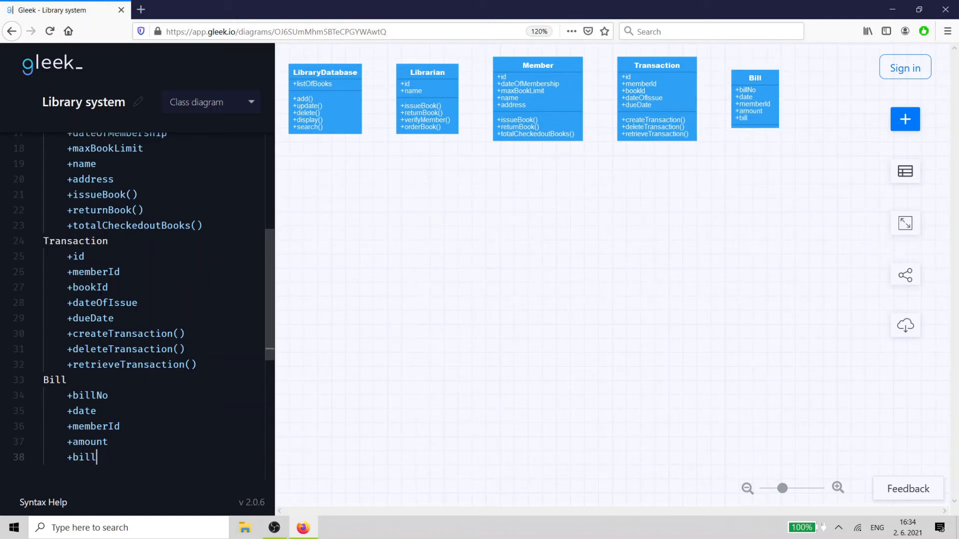
type("Create()")
key("Return")
type("+billUpdate")
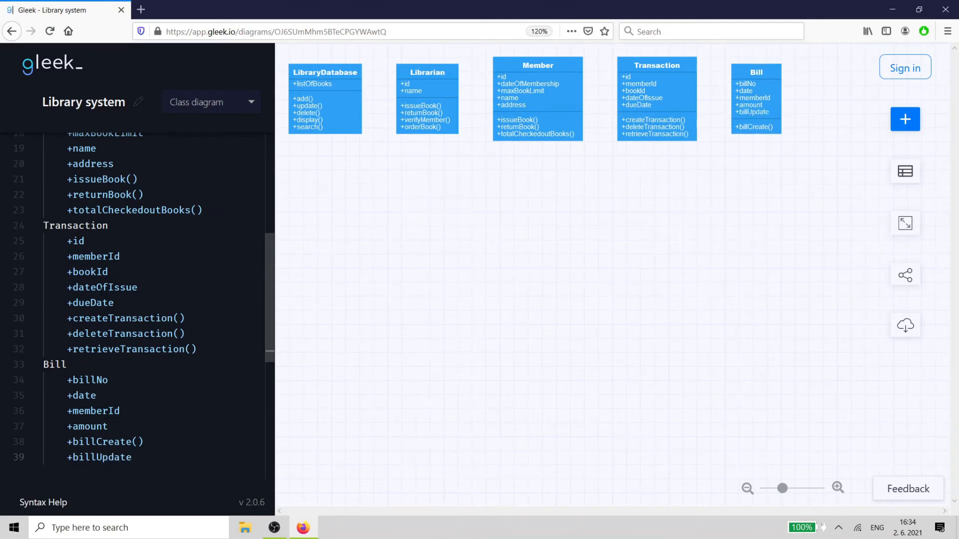
type("()")
key("Return")
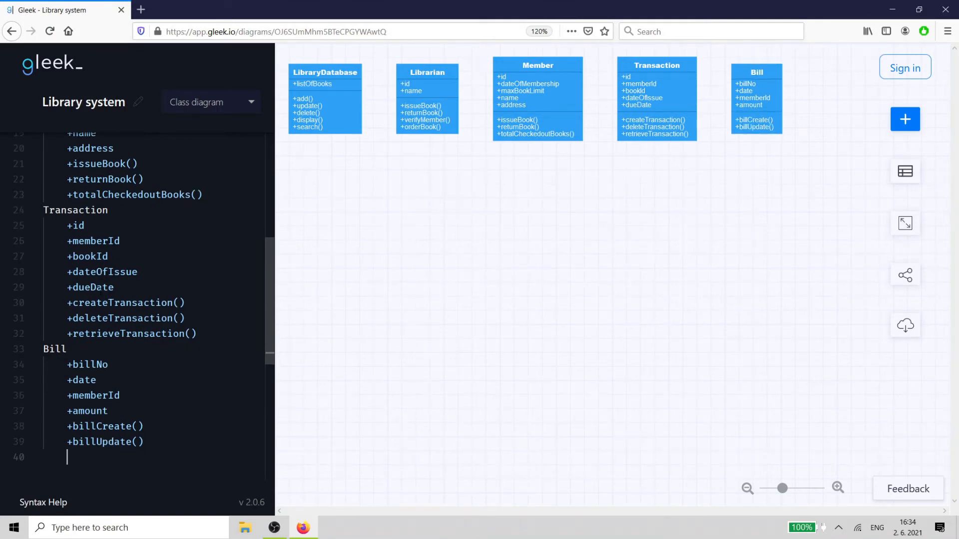
- Add a Book class with public id and title attributes
key("BackSpace")
type("Book")
key("Return")
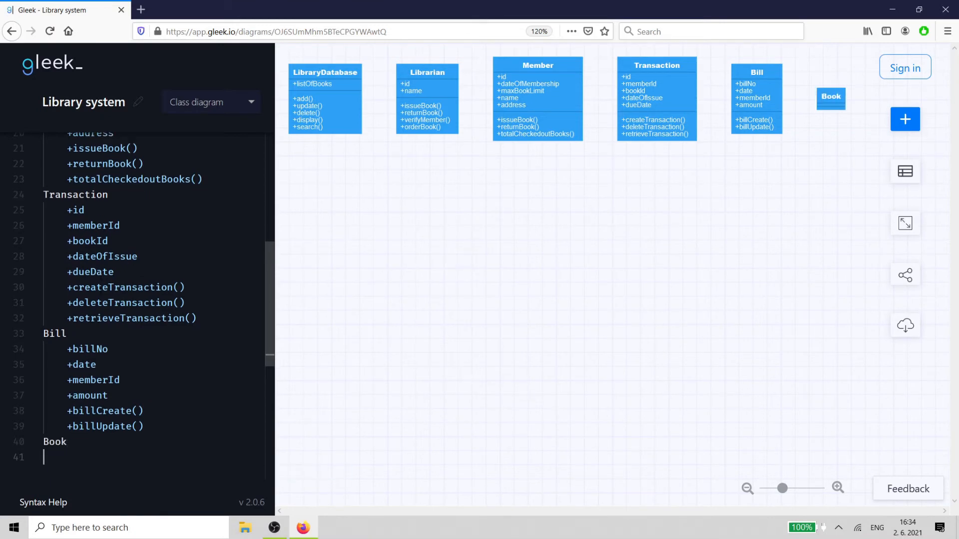
key("Tab")
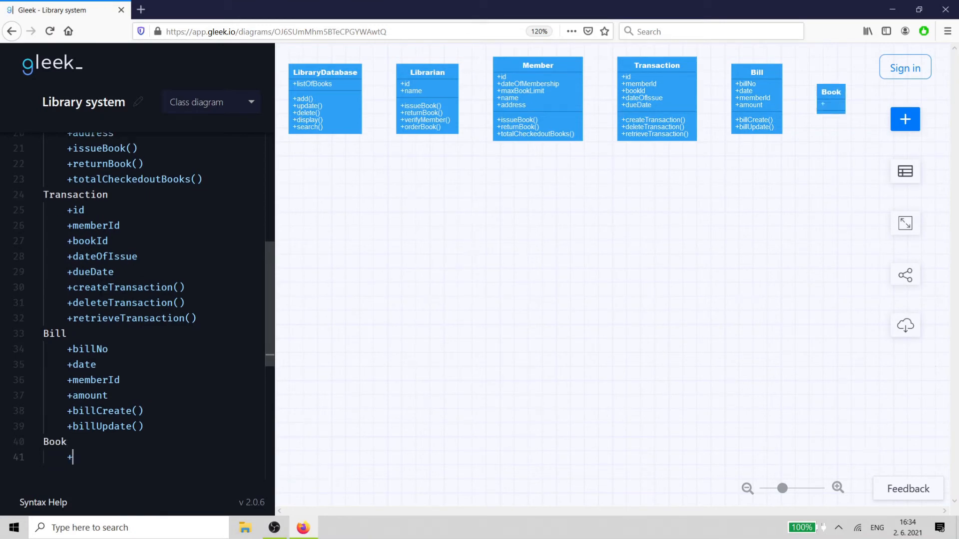
type("+id")
key("Return")
type("+title")
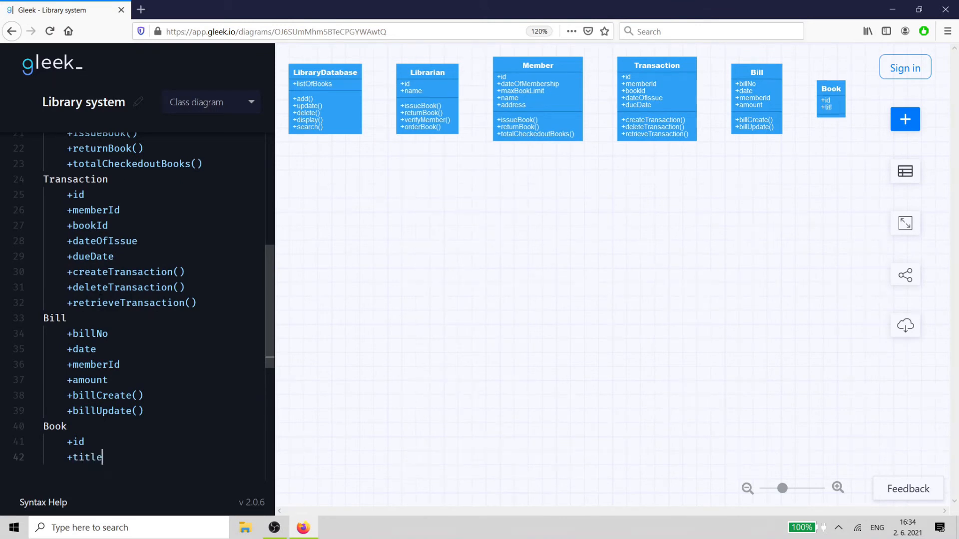
key("Return")
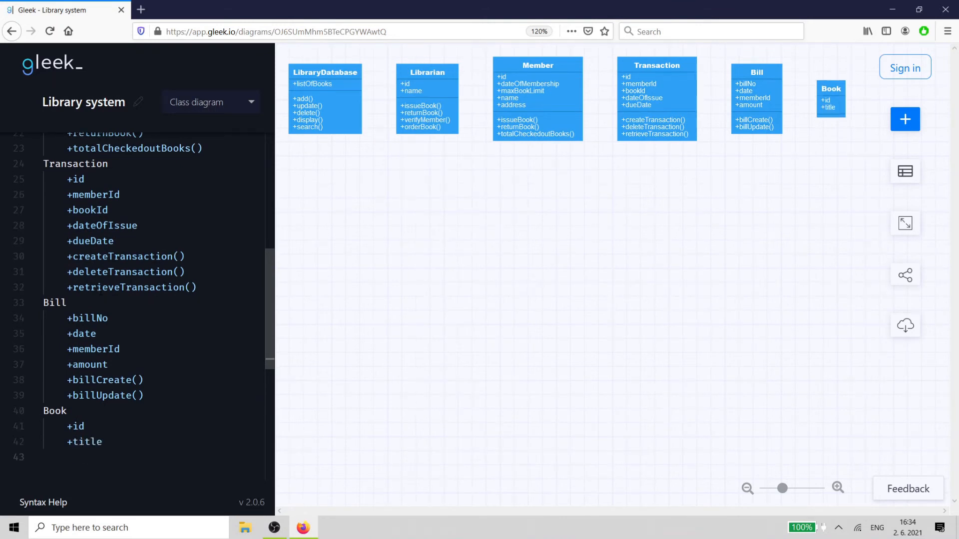
- Add public subject, publisher and edition attributes to the Book class
type("+subject")
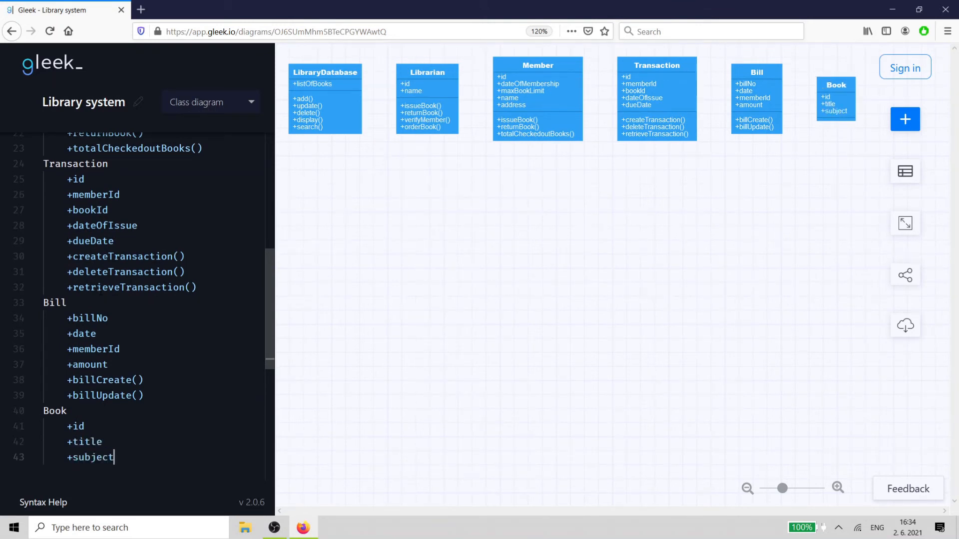
key("Return")
type("+publis")
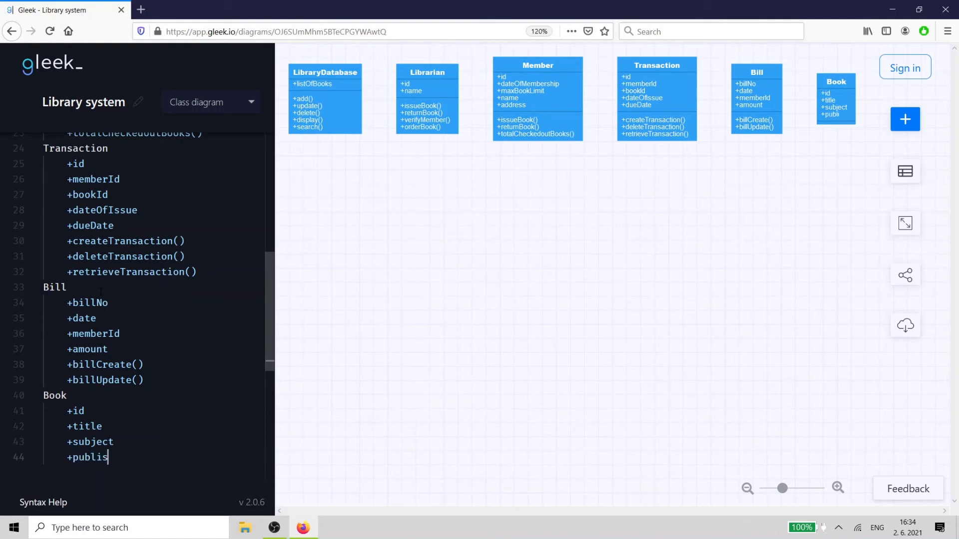
type("her")
key("Return")
type("+ed")
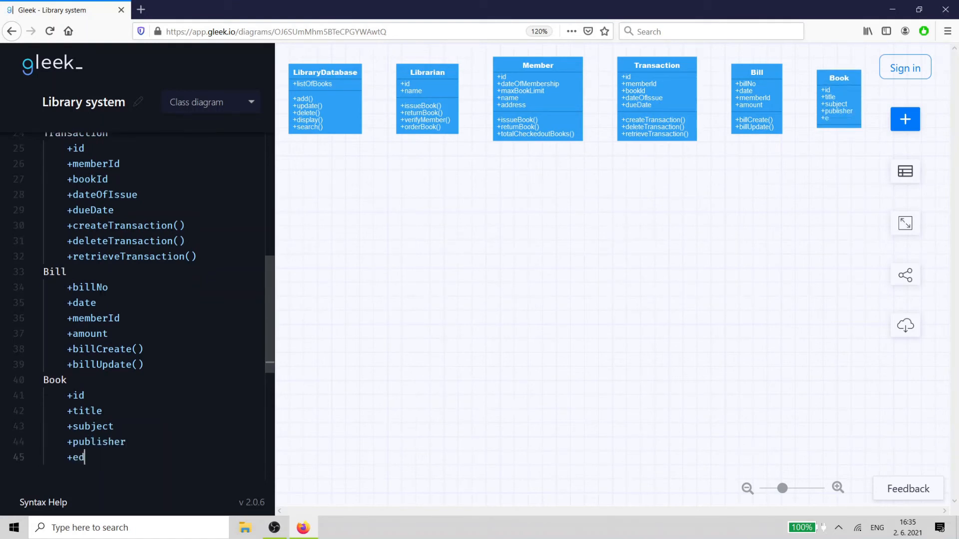
type("ition")
key("Return")
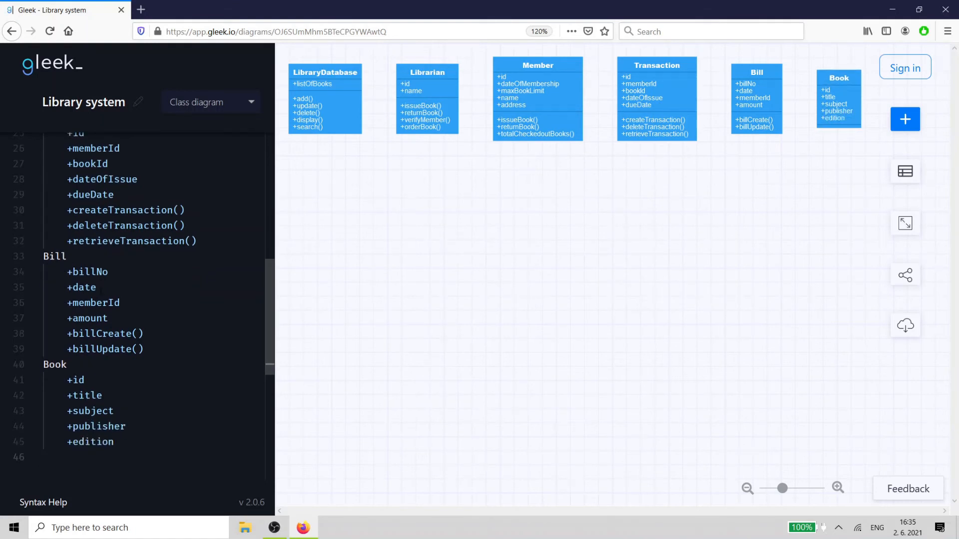
- Add displayBookDetail() and updateStatus() methods to the Book class
type("+display")
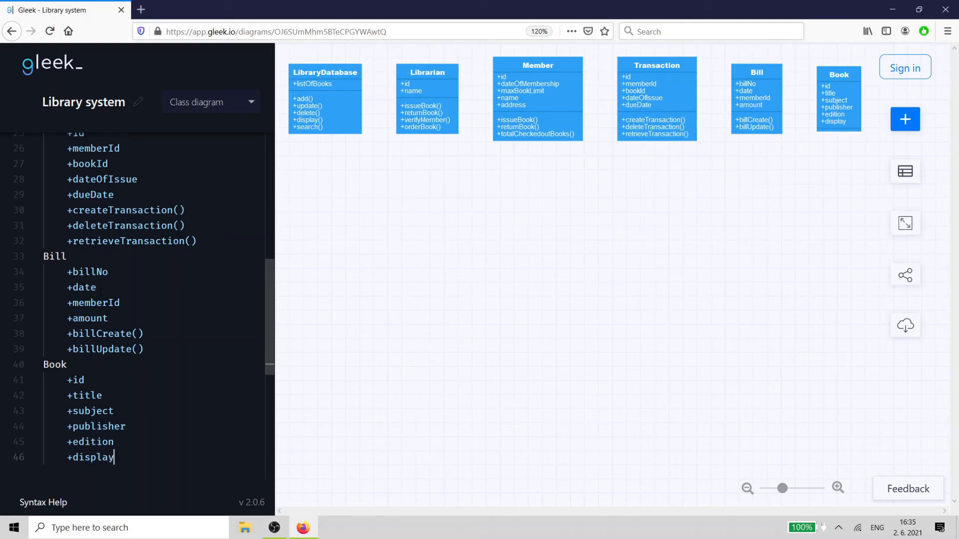
type("Book")
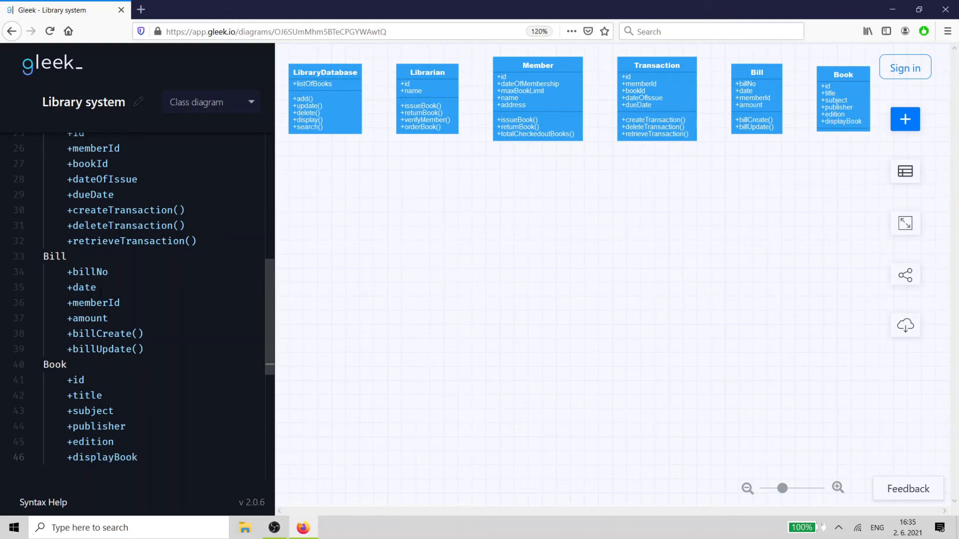
type("Detail")
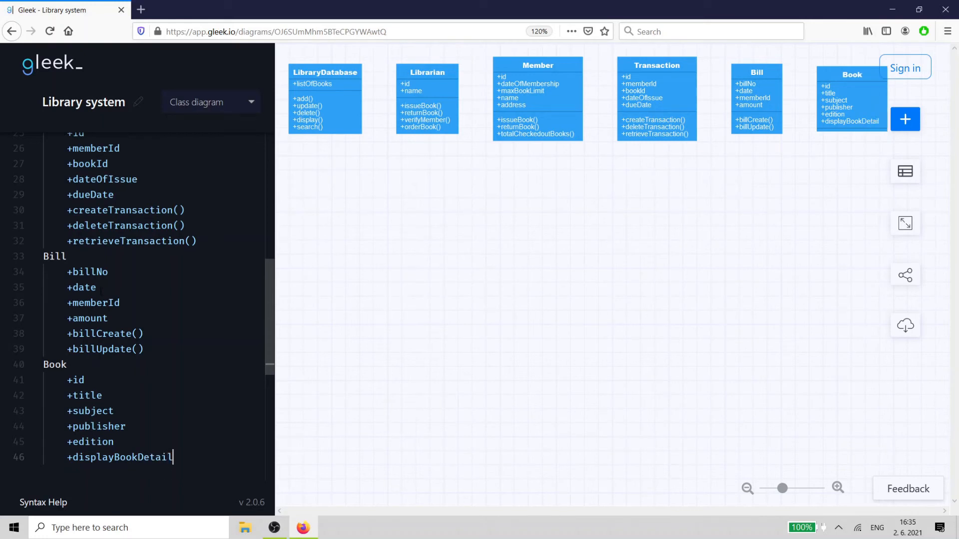
type("()")
key("Return")
type("+")
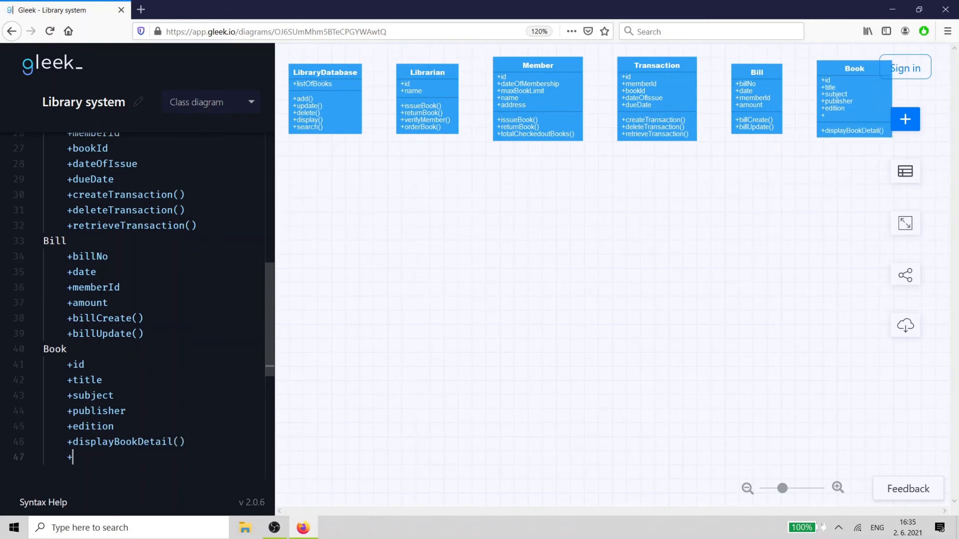
type("updateStatus")
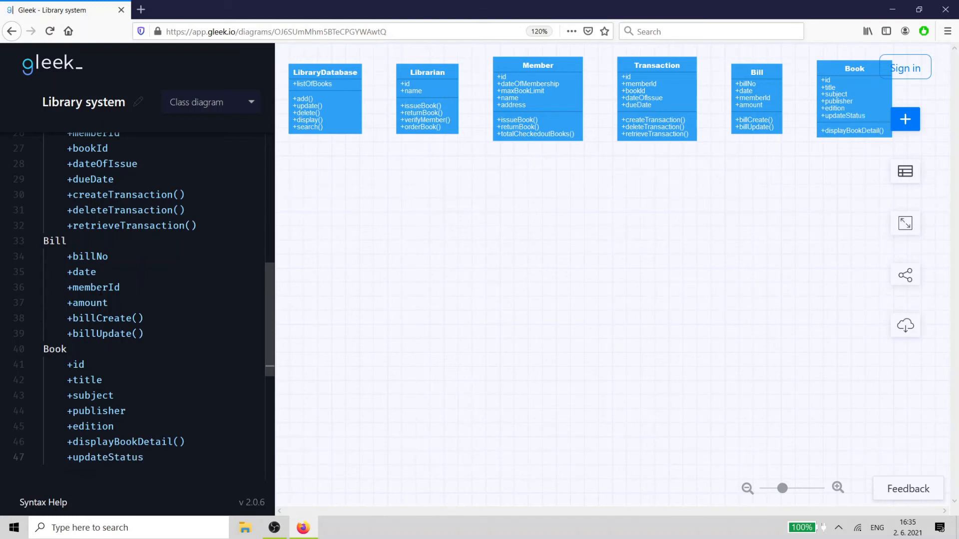
type("()")
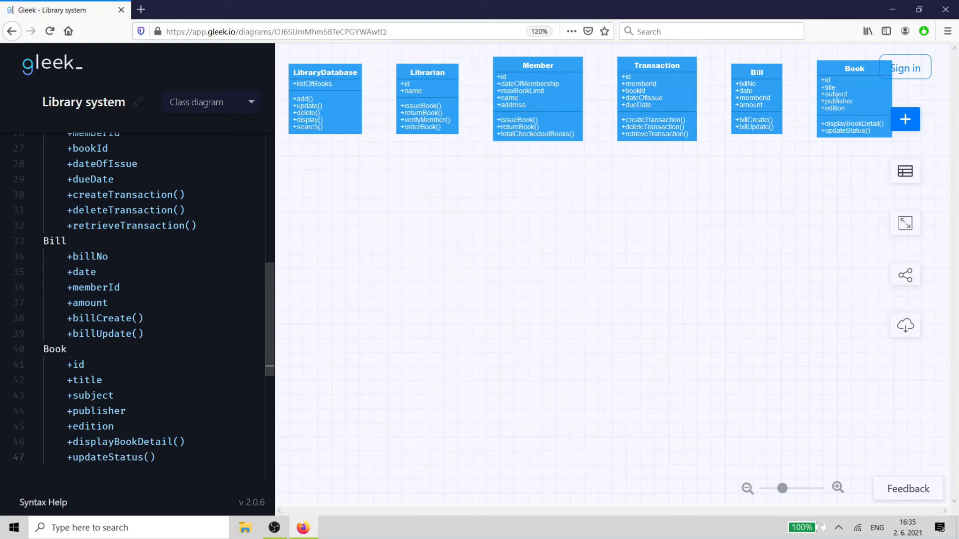
- Add an Author class with public name and biography attributes
key("Return")
key("BackSpace")
type("Aut")
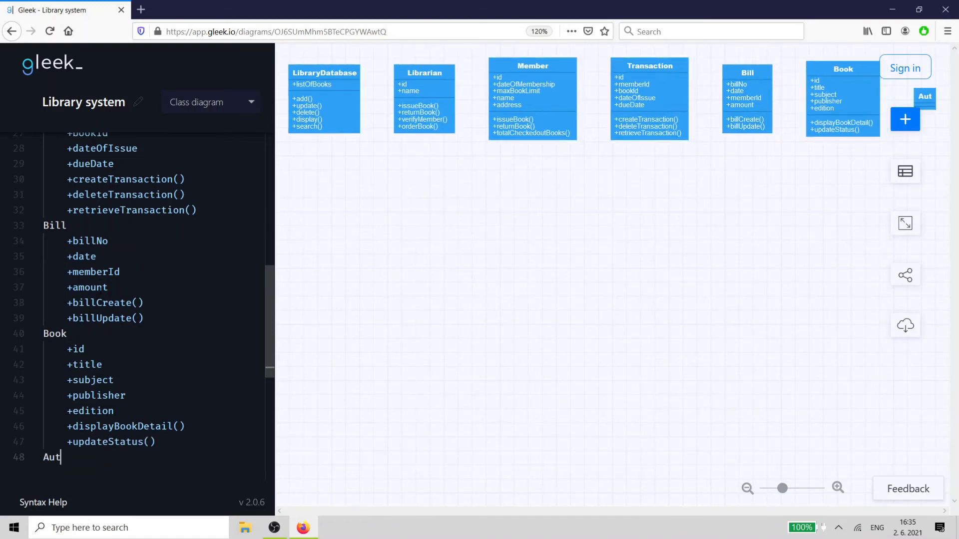
type("hor")
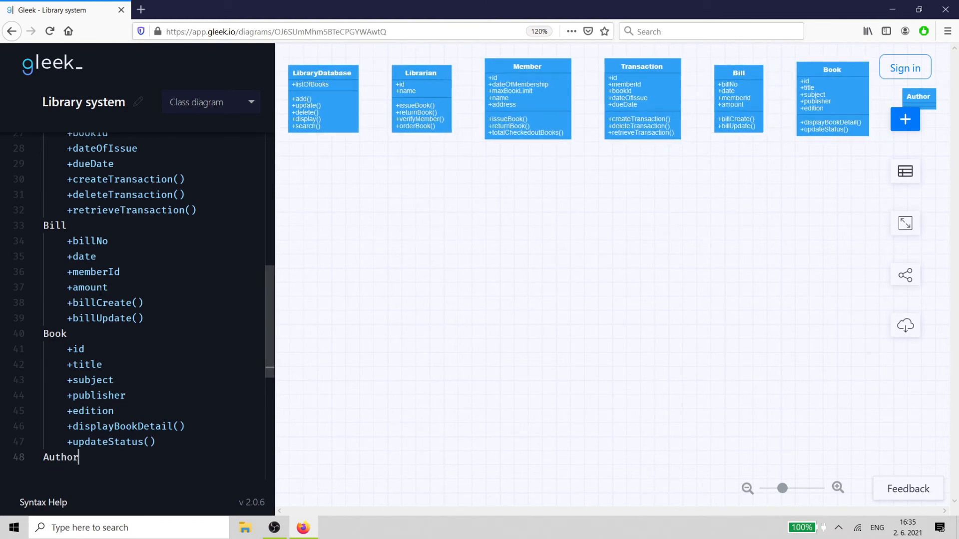
key("Return")
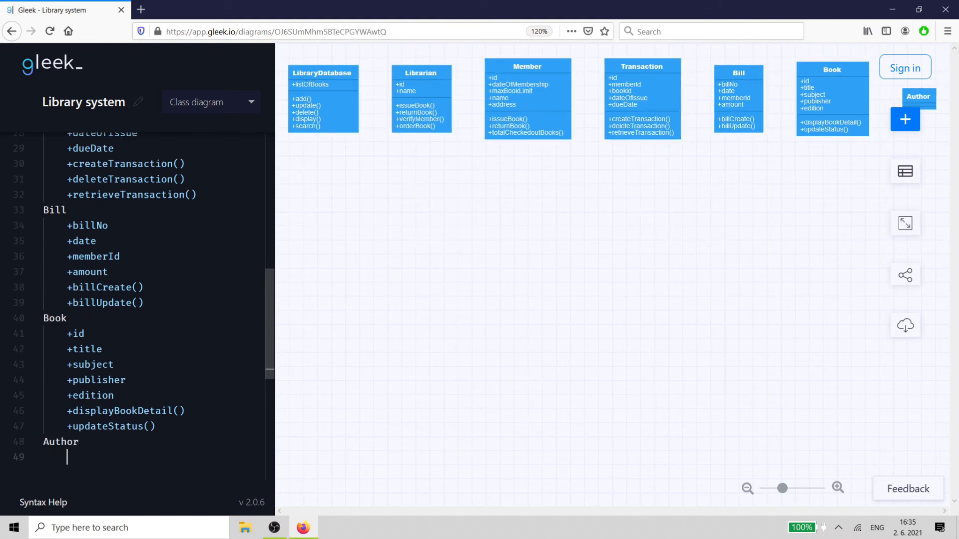
type("+name")
key("Return")
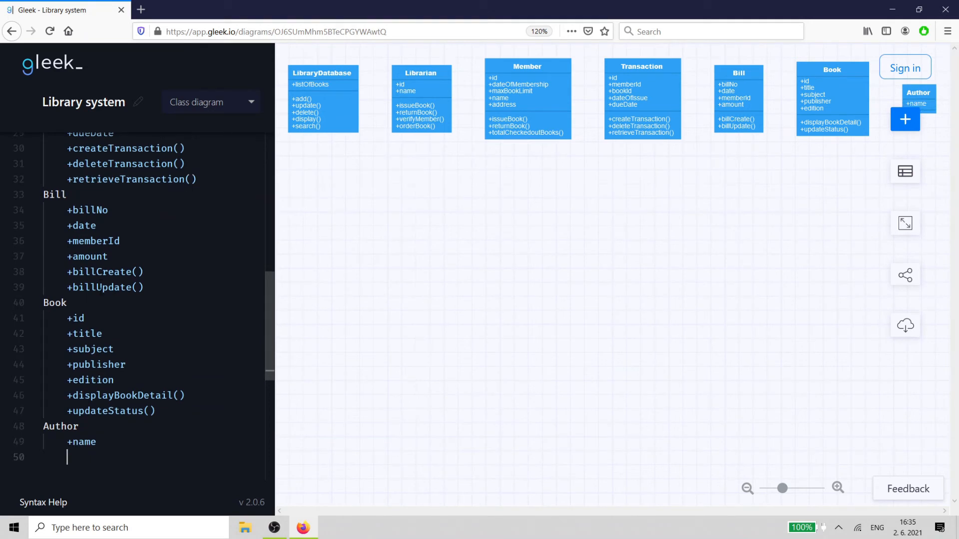
type("+biog")
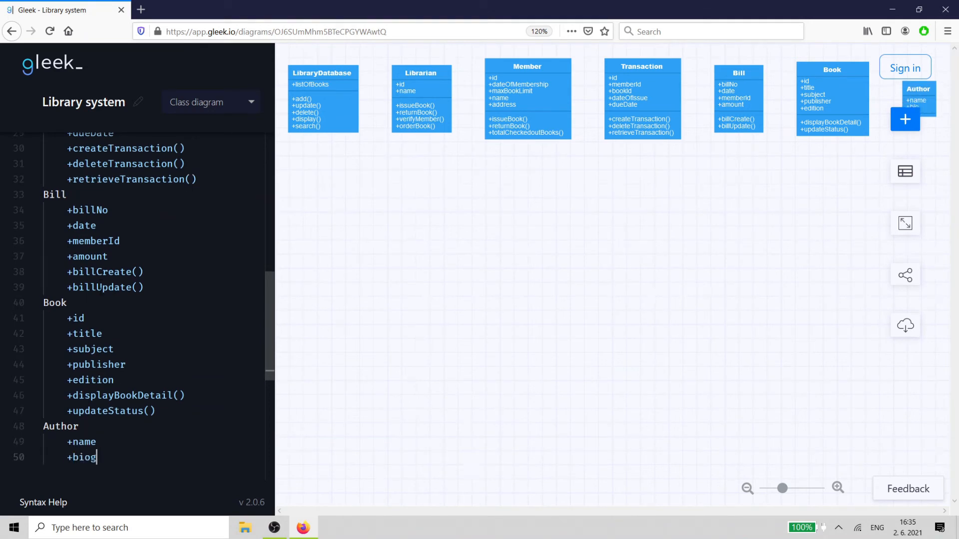
type("raphy")
key("Return")
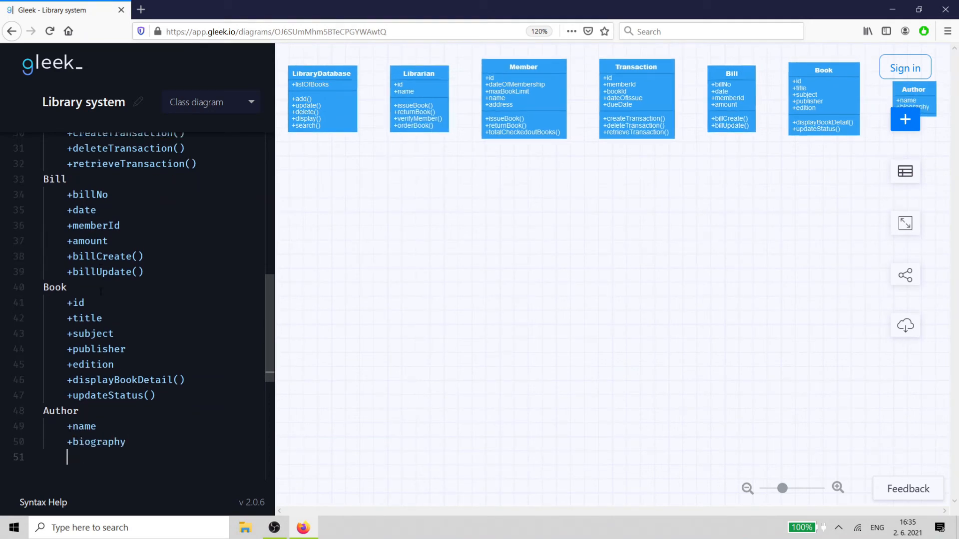
- Connect Author and Book with an association having multiplicity * on both ends
key("Return")
type("Aut")
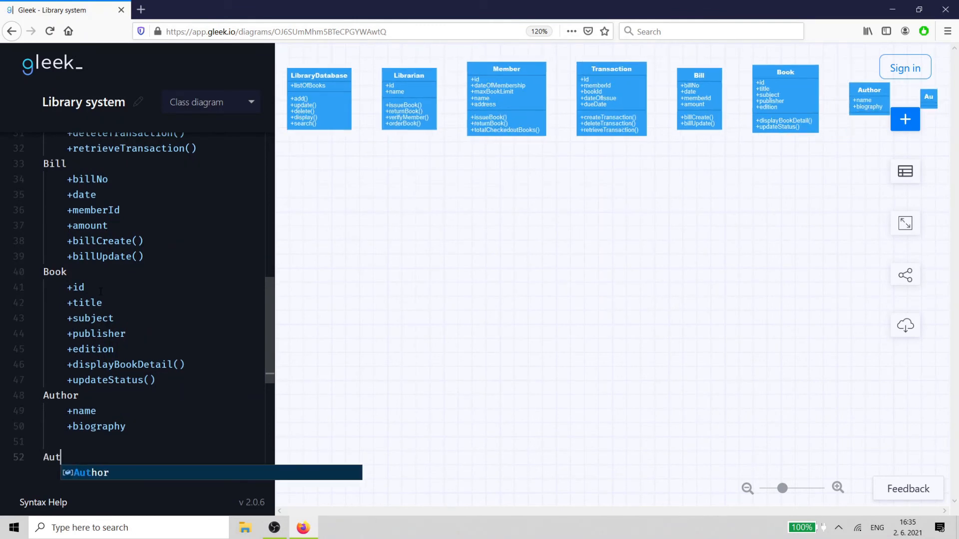
type("hor{*")
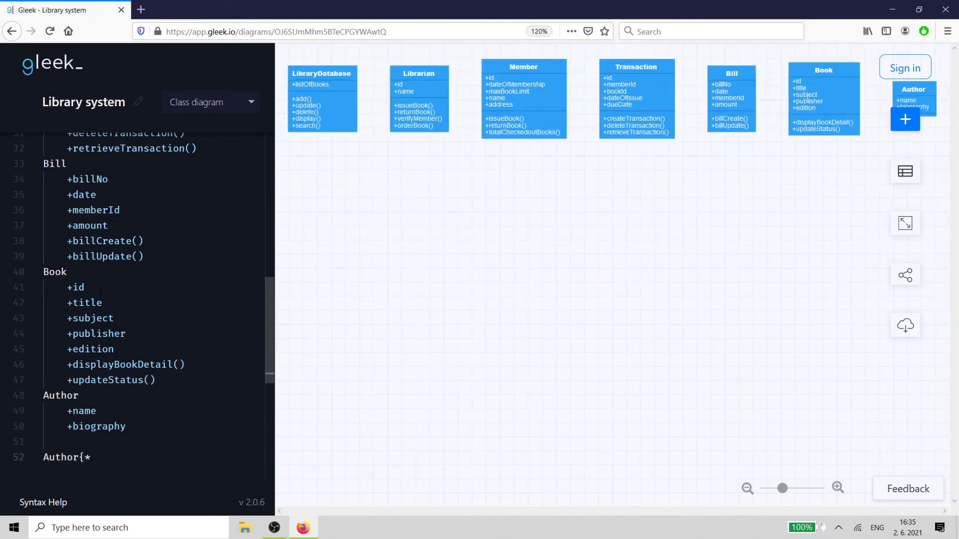
type("}--")
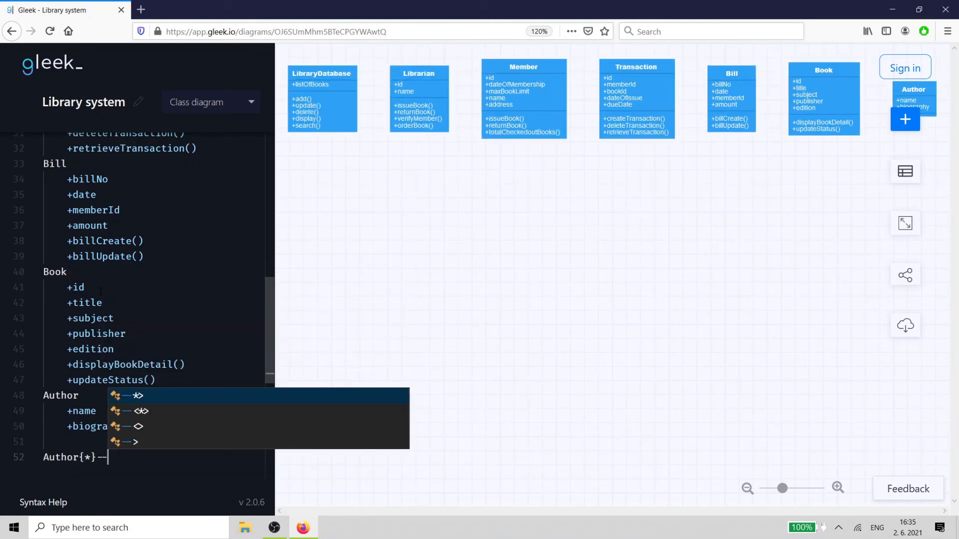
type("{*")
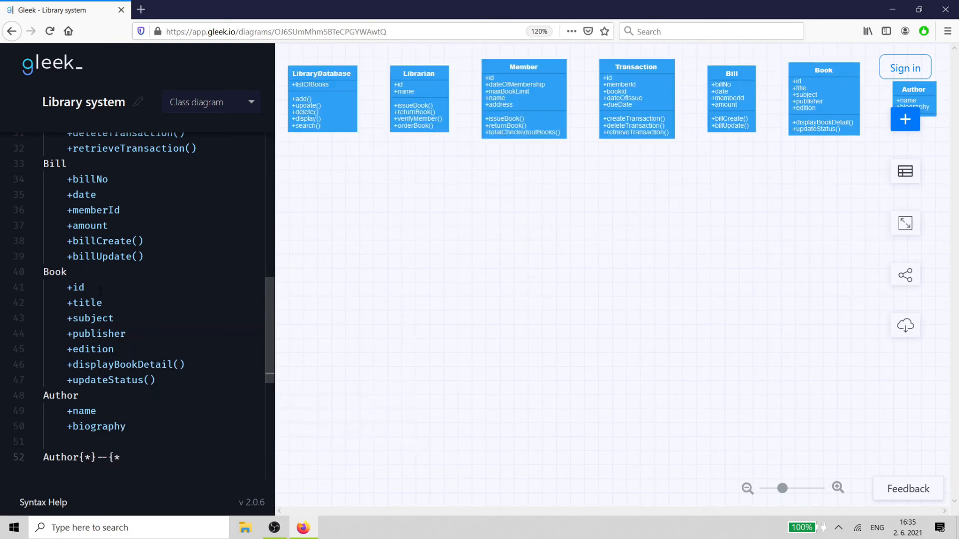
type("}Book")
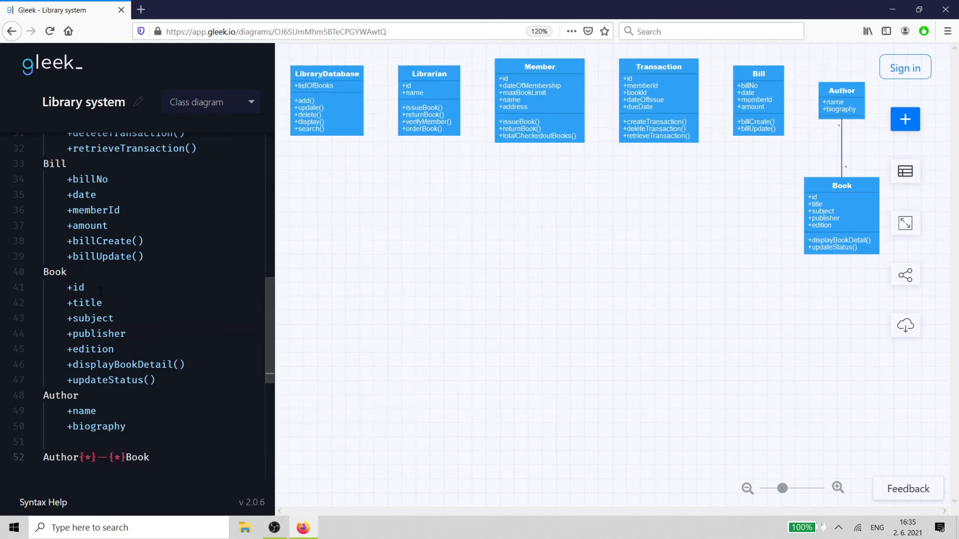
key("Return")
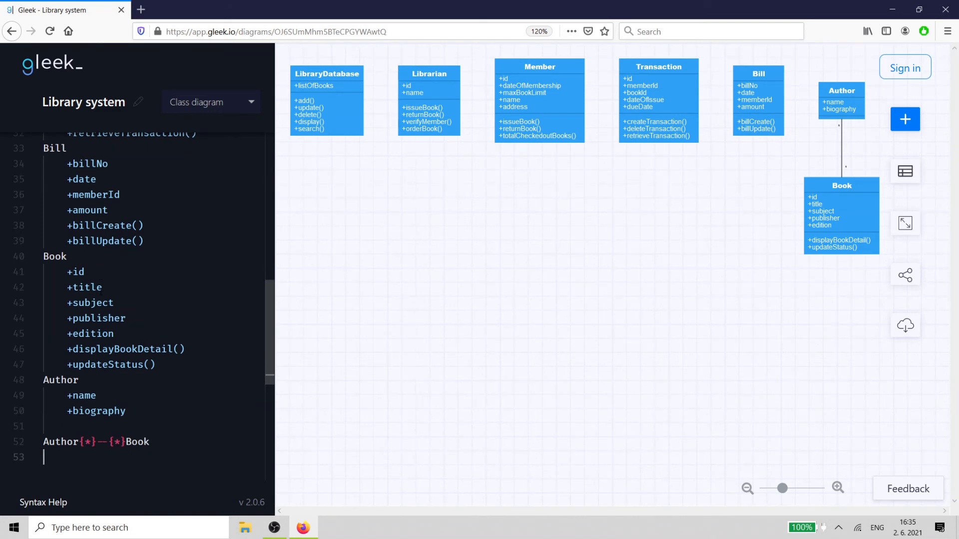
- Start an association from LibraryDatabase with multiplicity 1 on both ends
type("Libra")
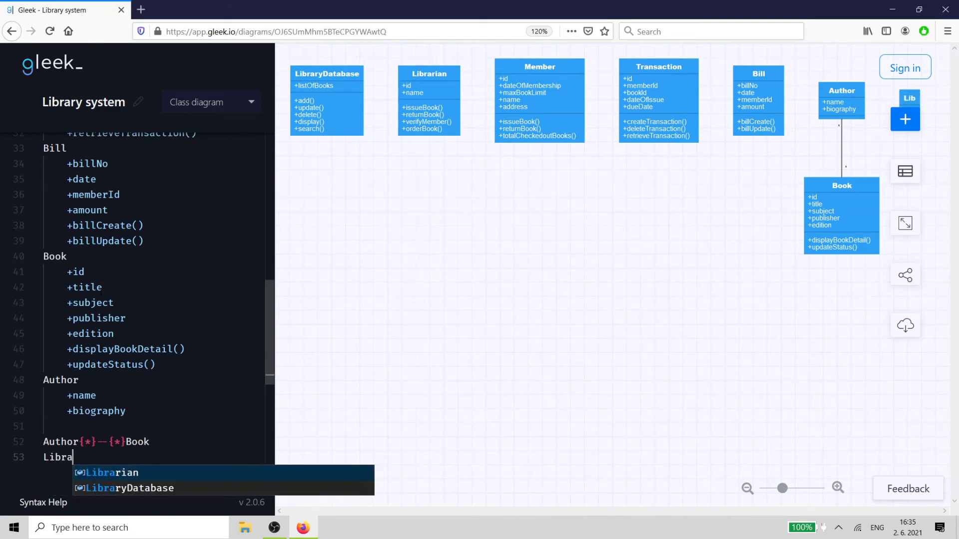
type("ryDatabase")
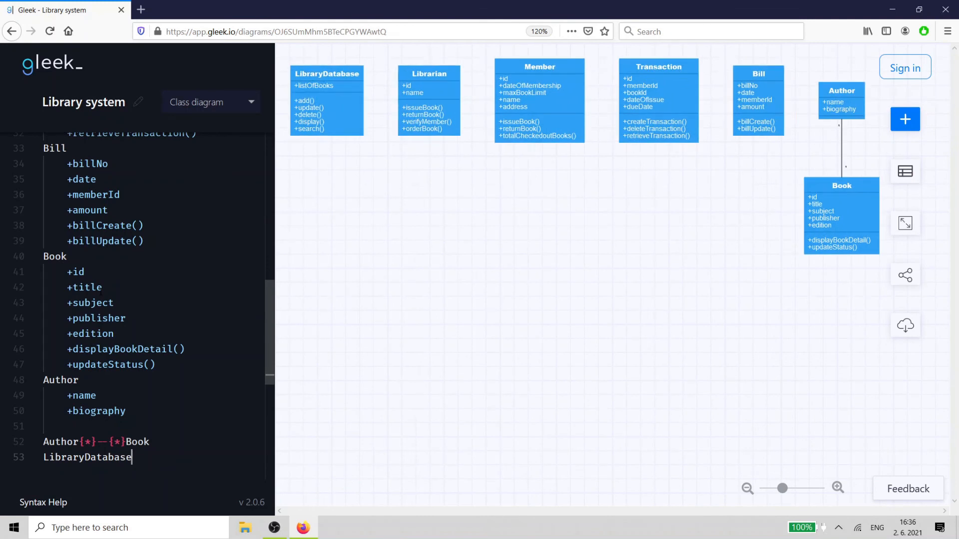
type("{1}--{1}")
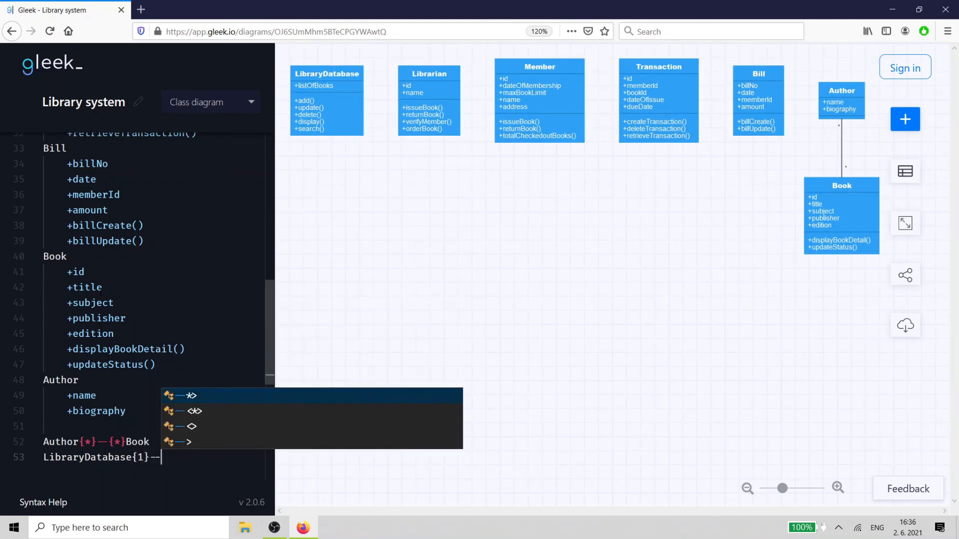